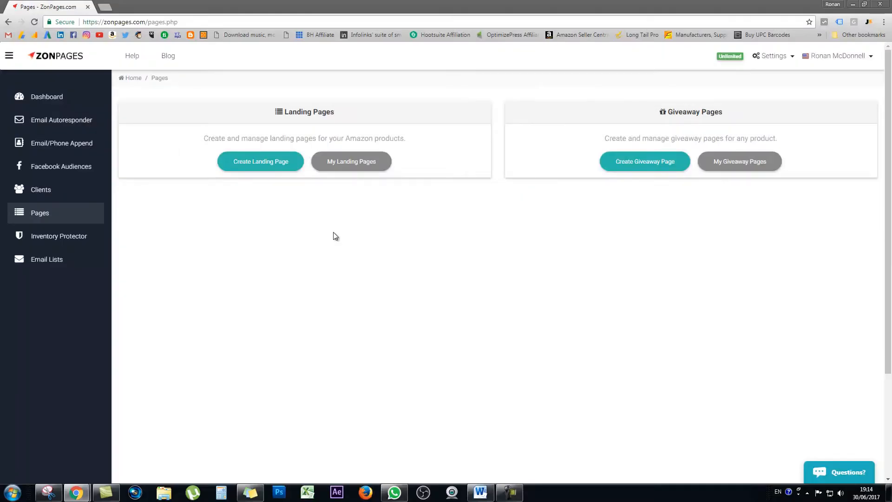
Step: Create a landing page for the product with ASIN B01LXKNYTQ in the United States marketplace
click(261, 162)
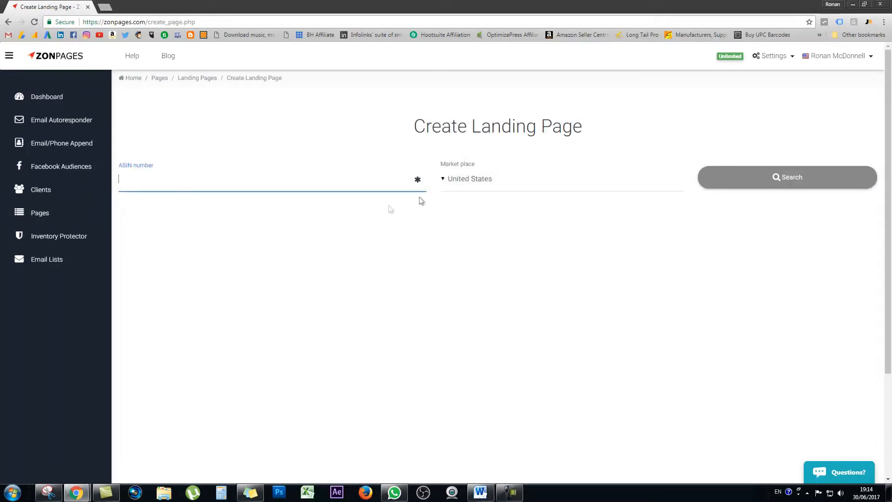
click(443, 181)
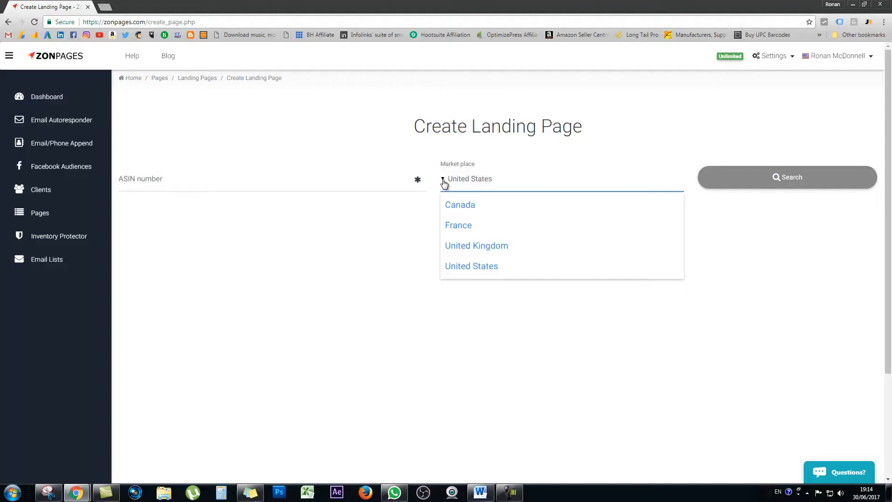
click(388, 230)
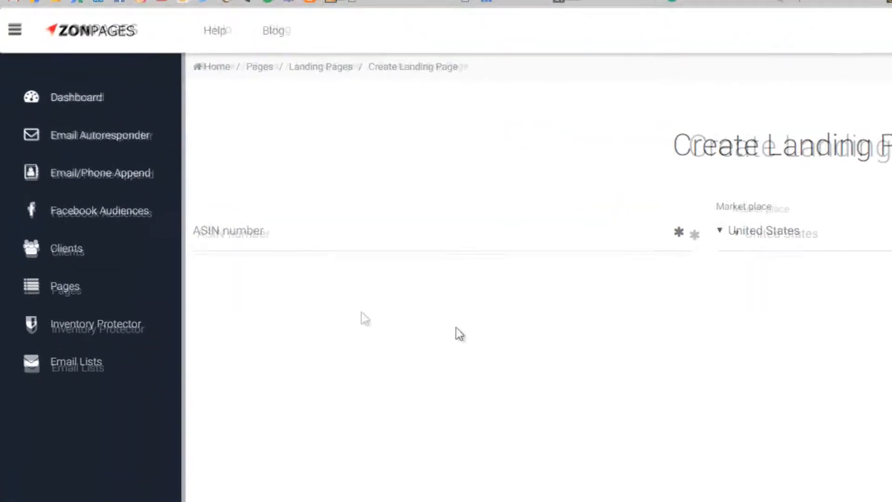
click(271, 248)
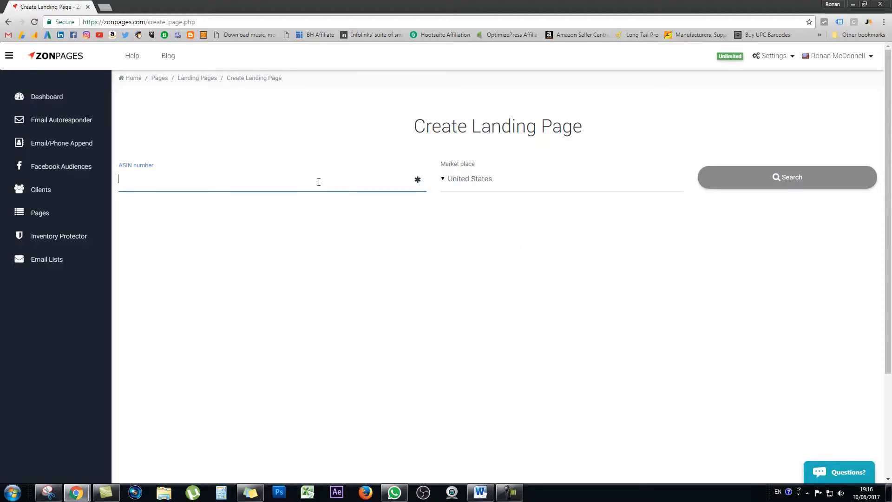
text(B01LXKNYTQ)
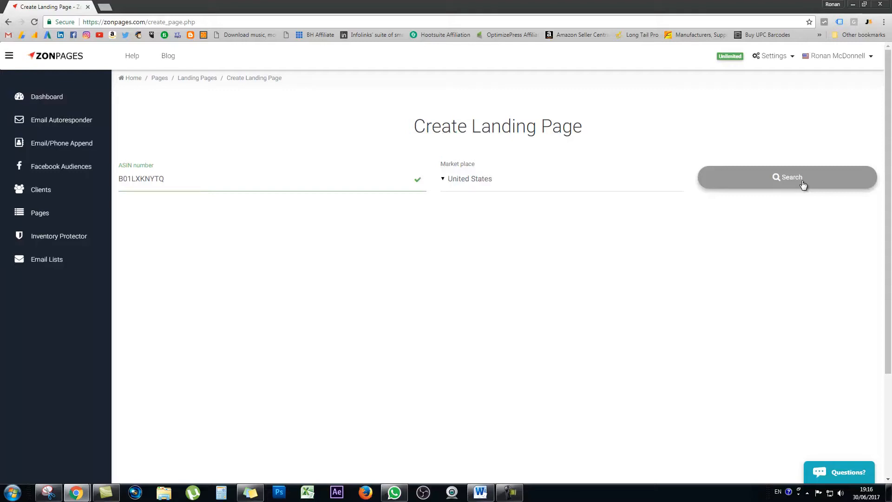
click(803, 184)
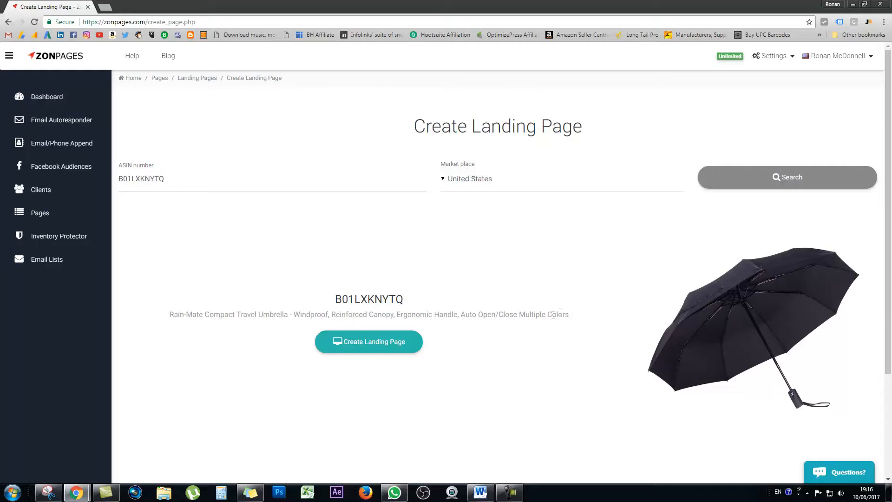
click(372, 350)
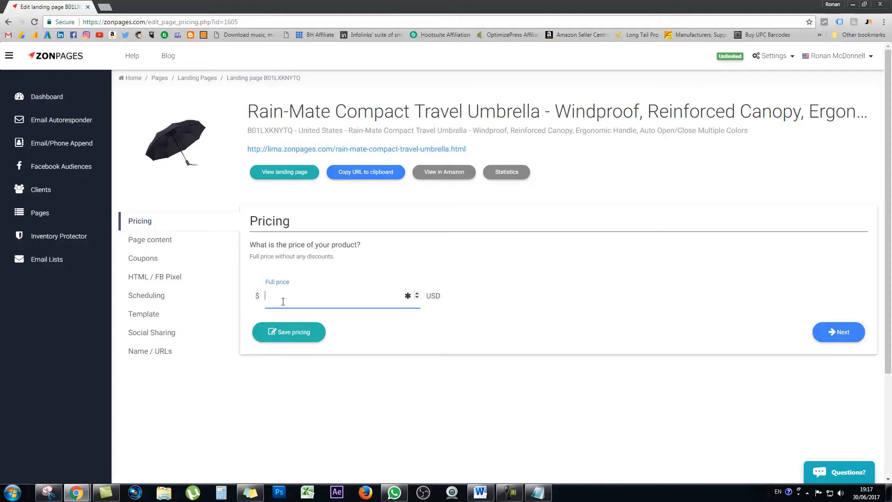
Step: Set the product's full price to 24.95 USD, save the pricing and continue to the page content settings
key(BackSpace)
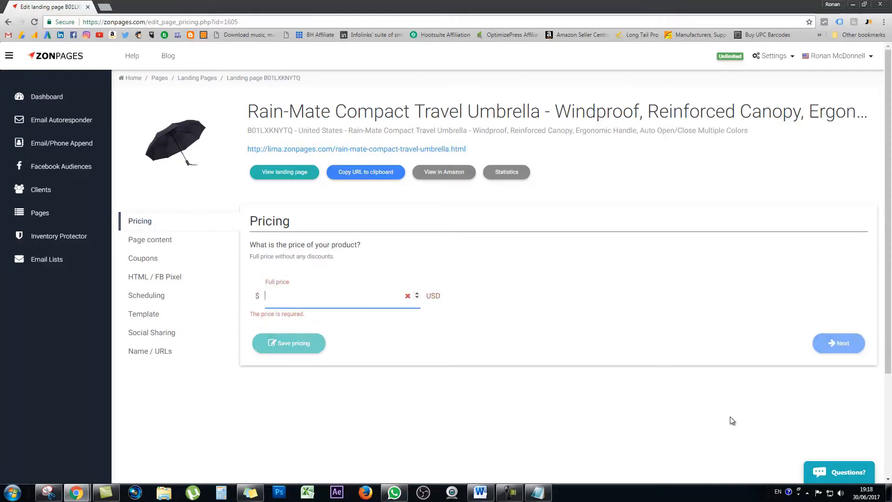
text(24.)
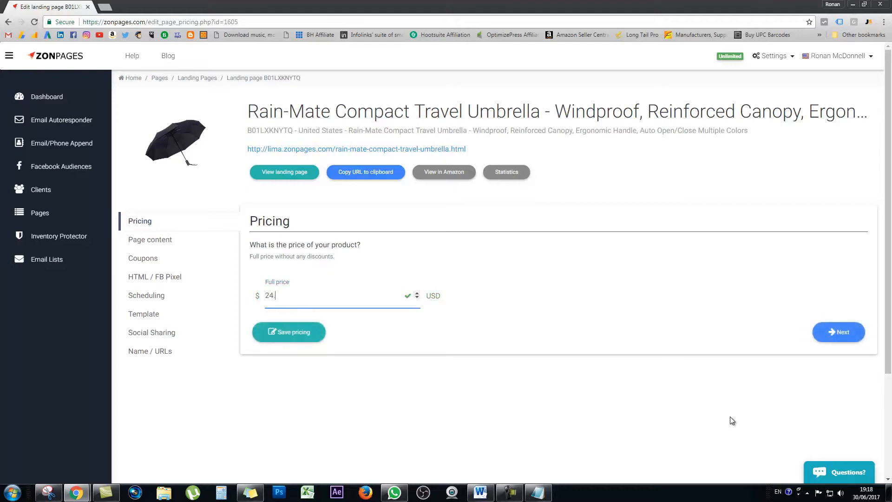
text(95)
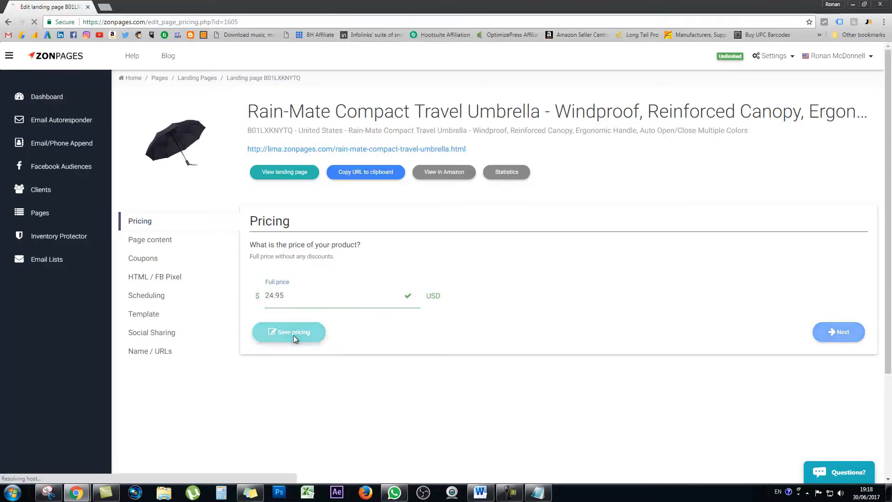
click(294, 335)
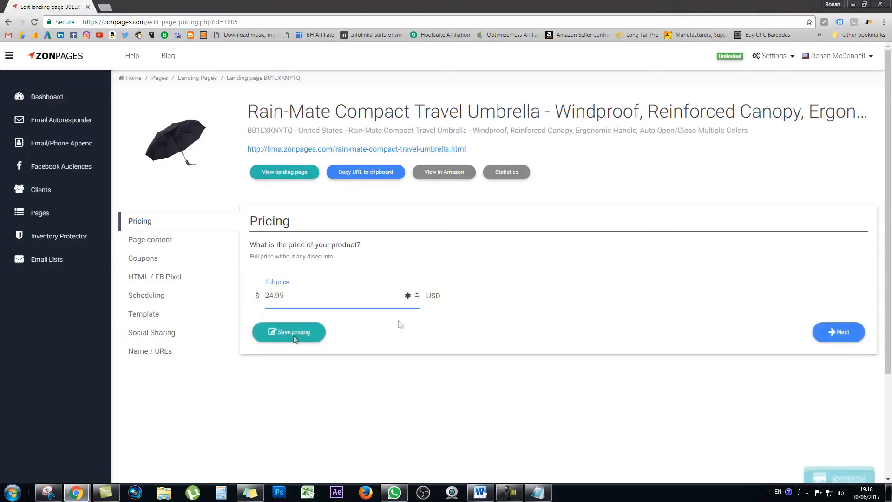
click(860, 335)
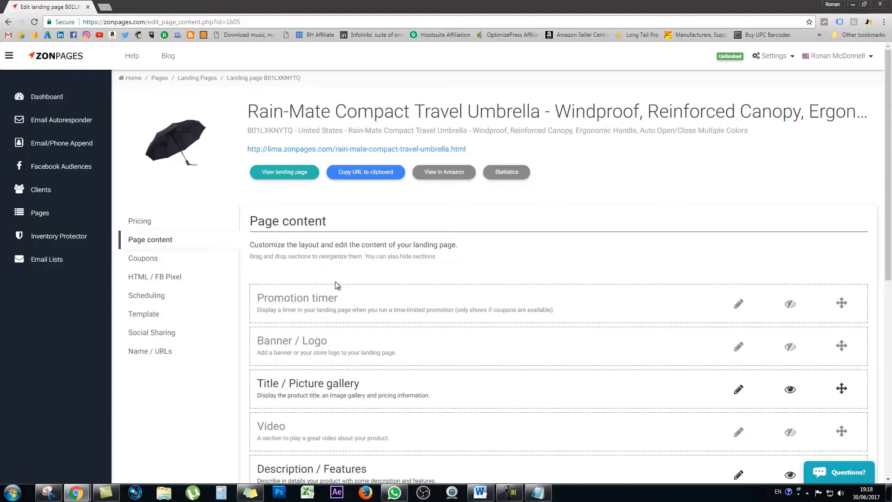
Step: Look over the page content sections, then open the landing page in a separate tab and review it down to the frequently asked questions
scroll(337, 285, down, 3)
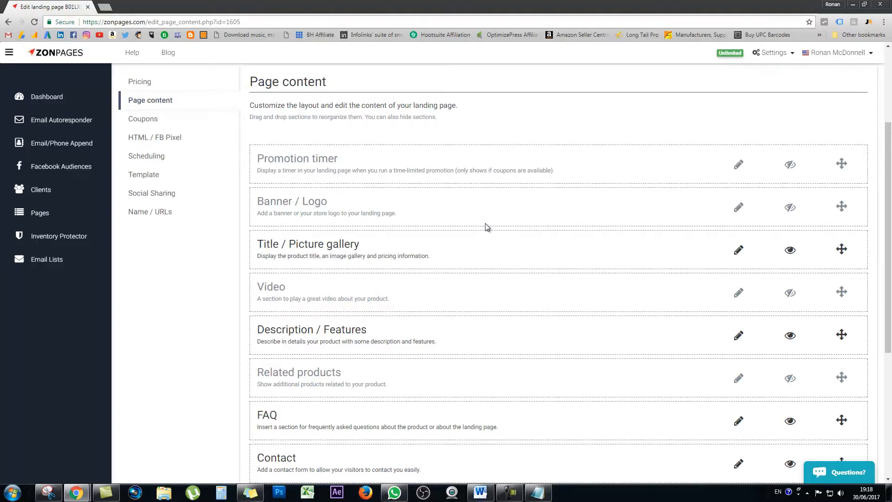
scroll(487, 227, up, 3)
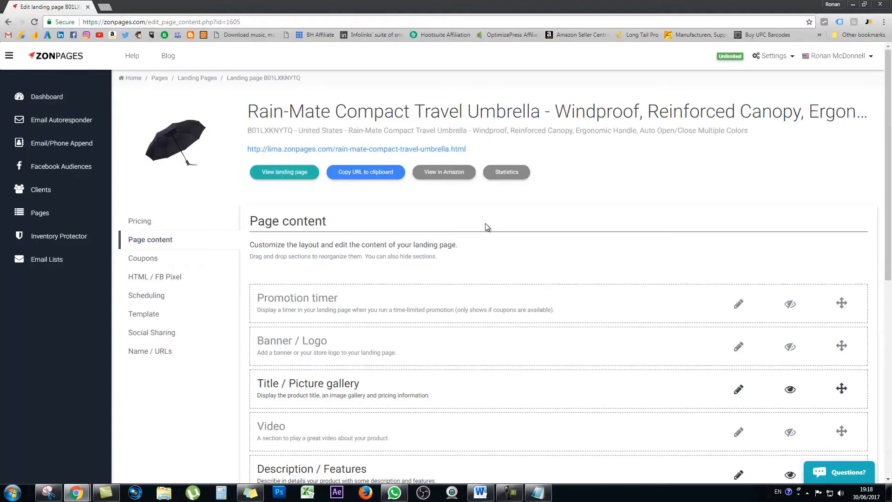
right_click(276, 174)
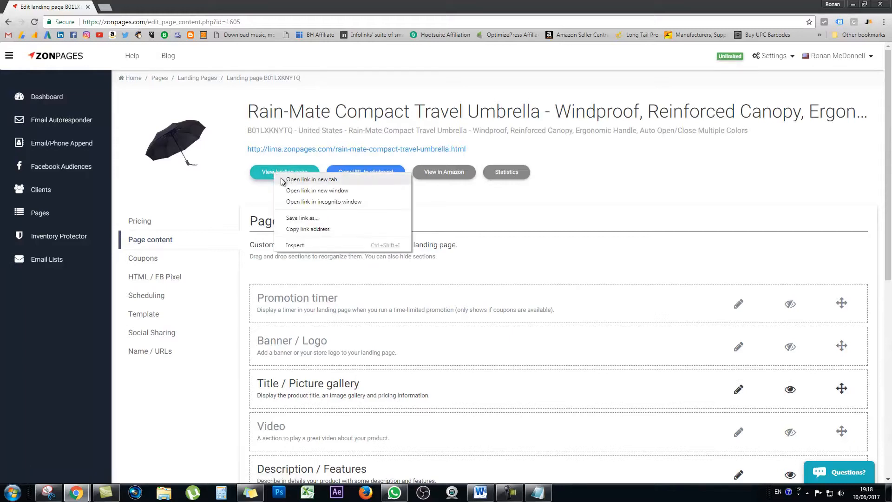
click(283, 181)
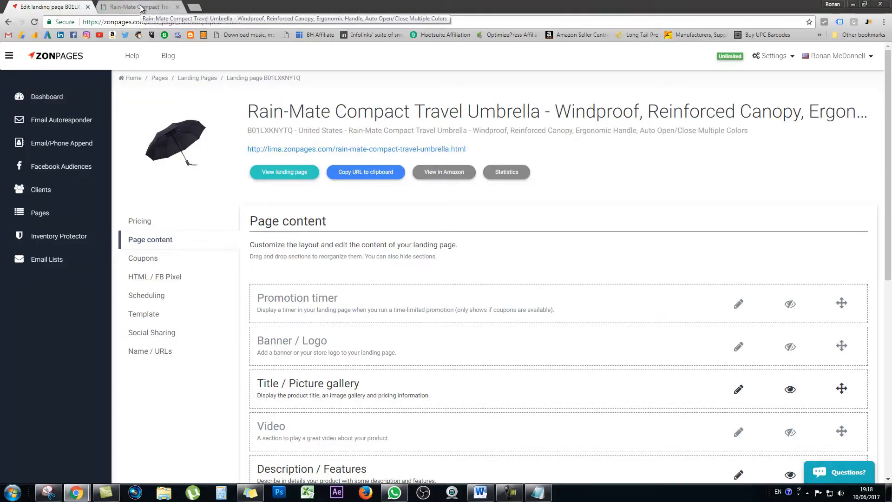
click(141, 8)
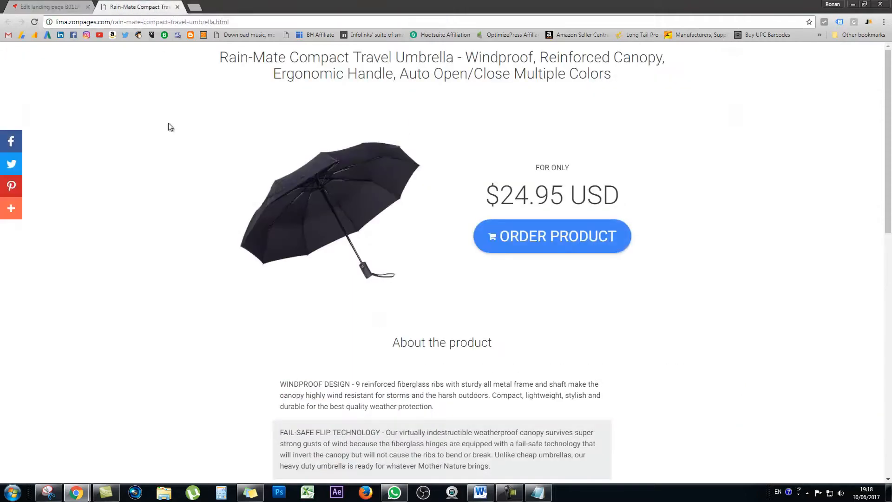
scroll(168, 124, down, 7)
scroll(168, 123, down, 5)
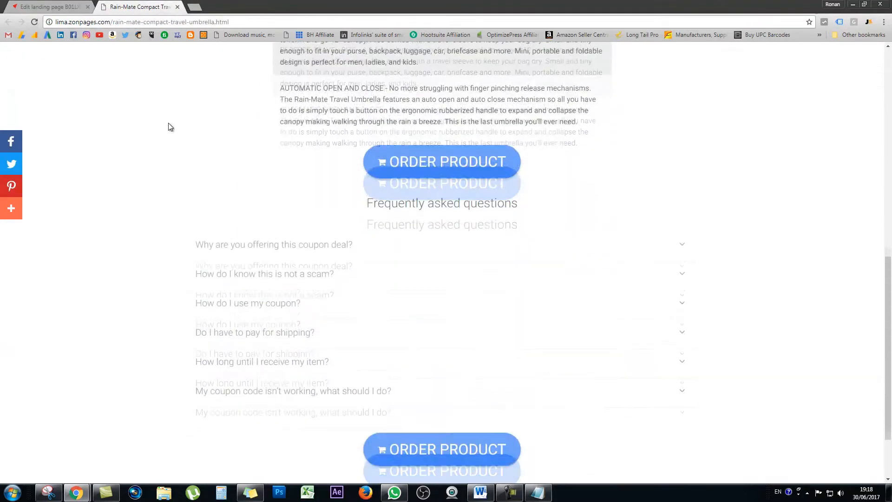
scroll(168, 123, up, 4)
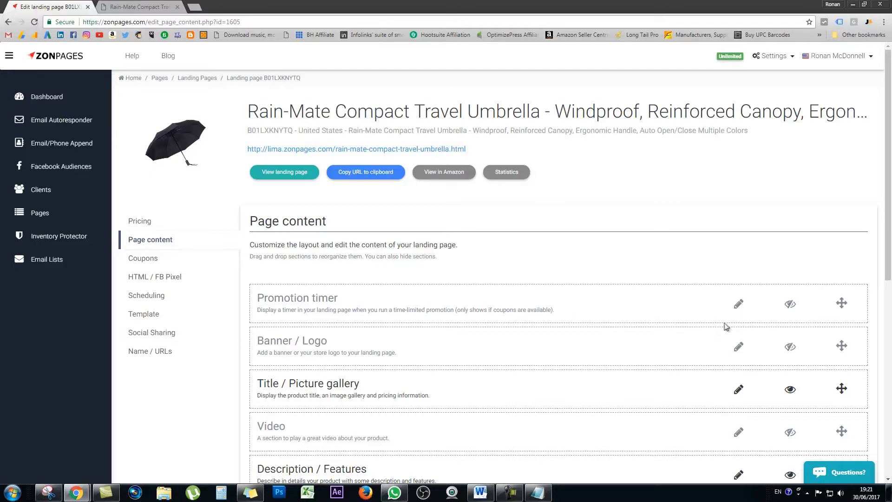
Step: Enable the Promotion timer section of the landing page and disable it again
click(791, 306)
click(791, 308)
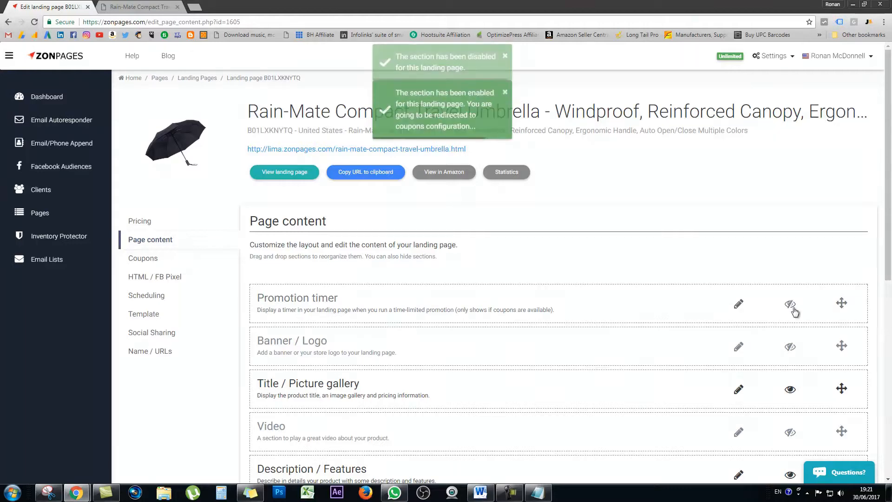
mouse_move(842, 303)
mouse_down()
mouse_move(843, 353)
mouse_move(842, 303)
mouse_up()
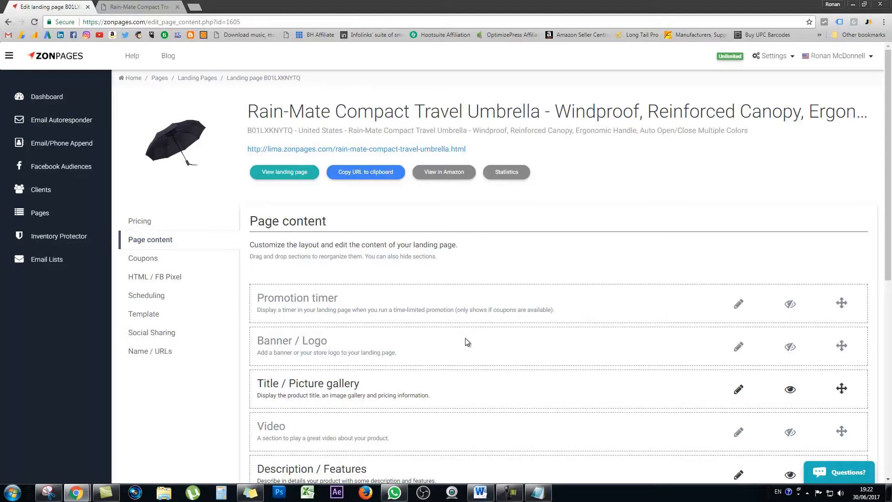
Step: Upload D1_2454_x.png as the store logo and enable the Banner / Logo section on the landing page
click(740, 348)
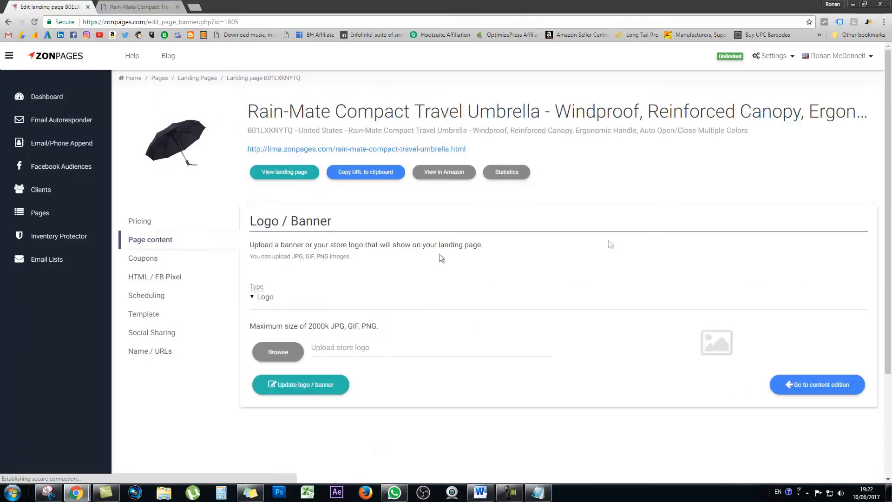
click(273, 356)
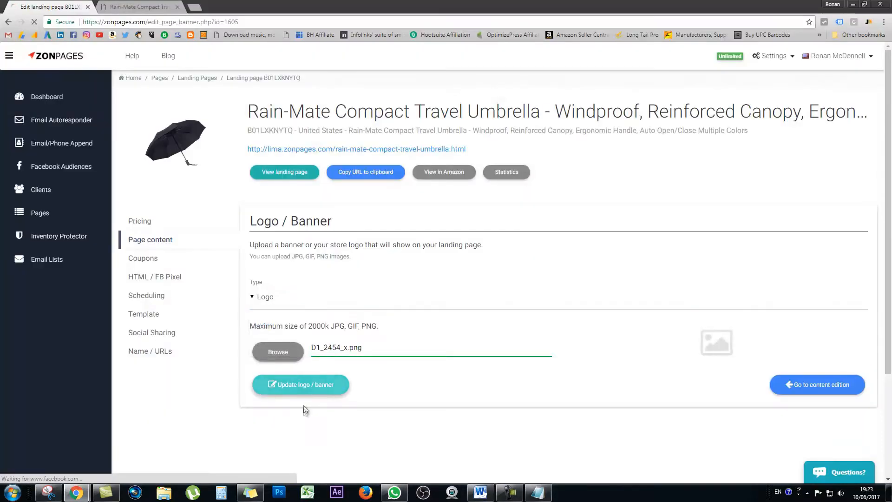
click(285, 387)
scroll(286, 394, down, 7)
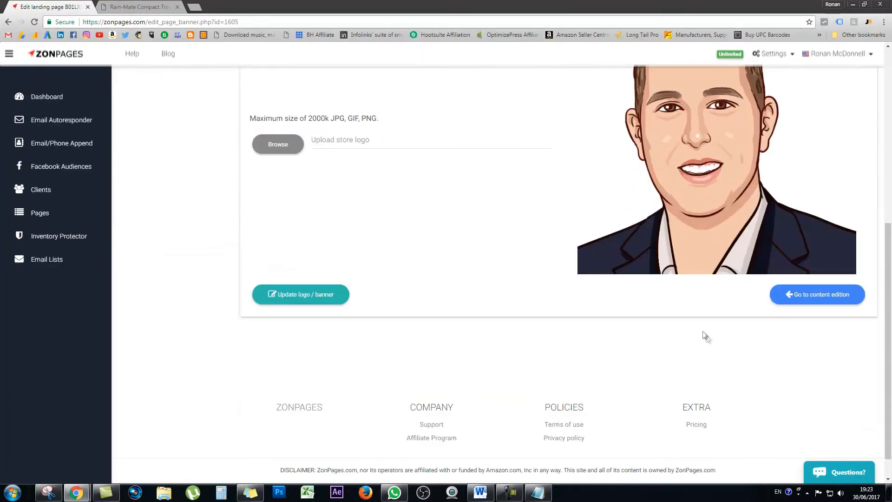
click(800, 297)
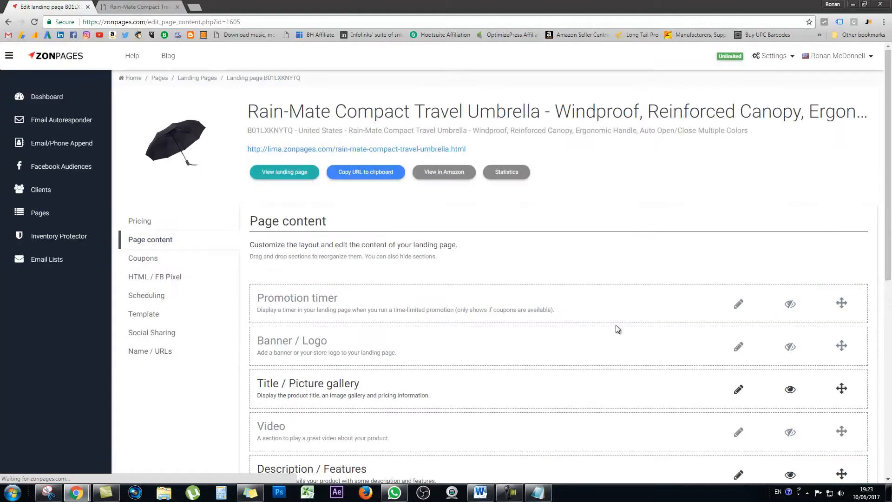
click(790, 346)
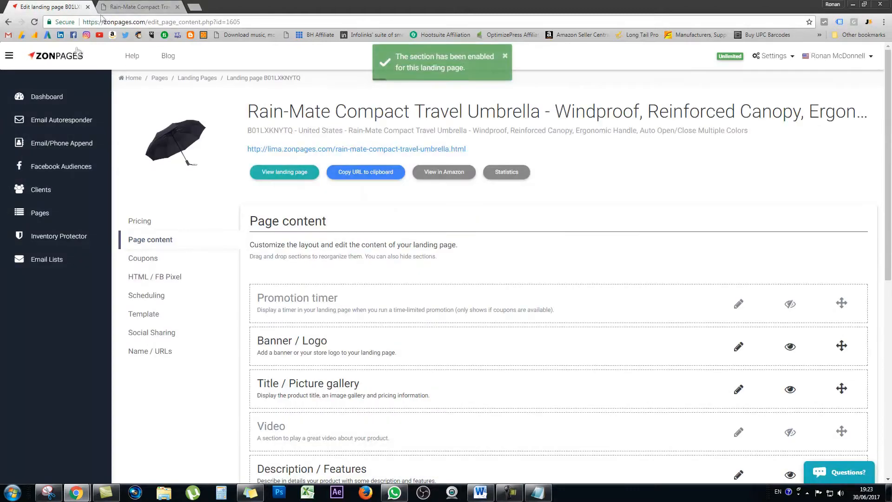
Step: Reload the live landing page to check the logo, and return to the page content editor
click(126, 7)
click(34, 22)
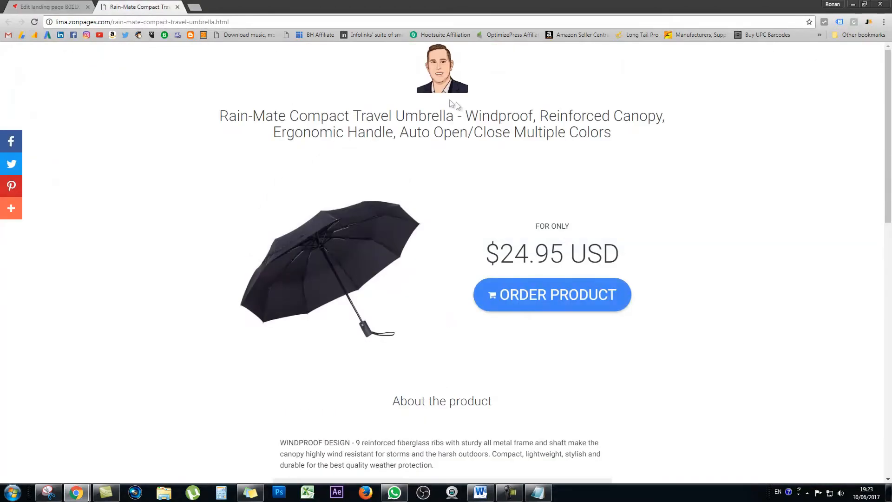
click(57, 5)
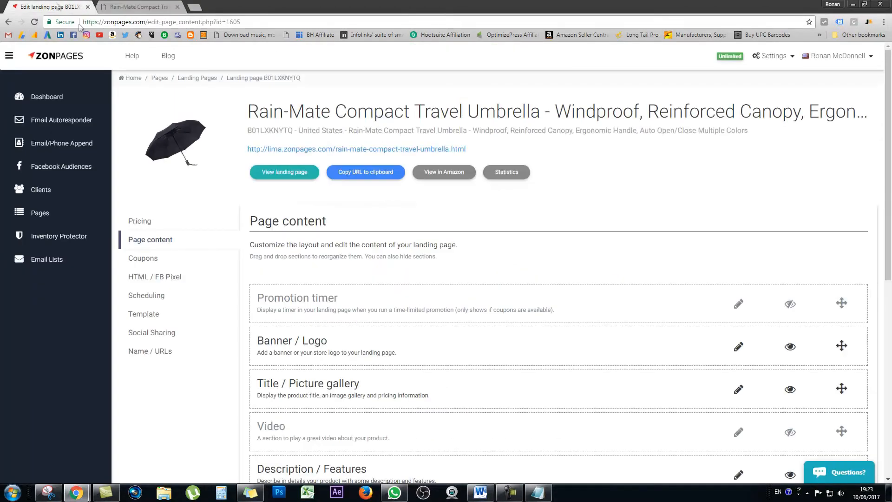
Step: Open the Title / Picture gallery section for editing and look through its title and product images
scroll(854, 324, down, 1)
mouse_move(842, 299)
mouse_down()
mouse_move(843, 348)
mouse_move(842, 298)
mouse_up()
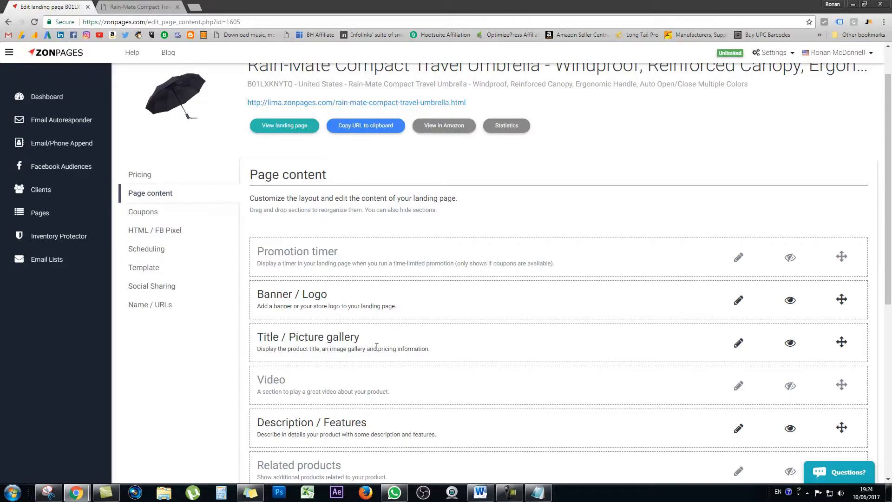
click(150, 7)
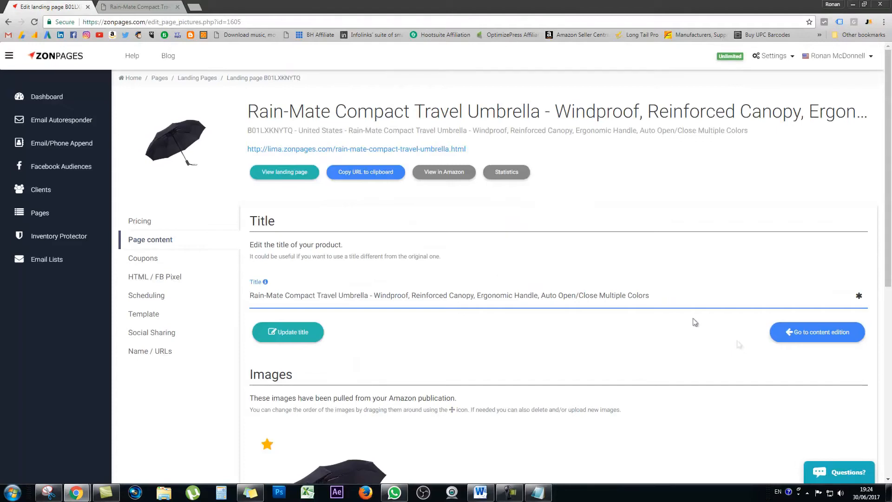
scroll(277, 300, down, 4)
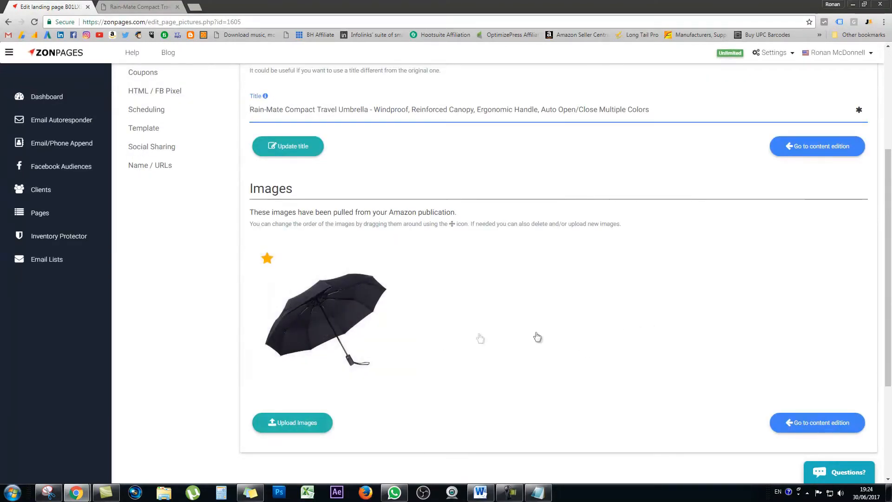
scroll(479, 338, up, 4)
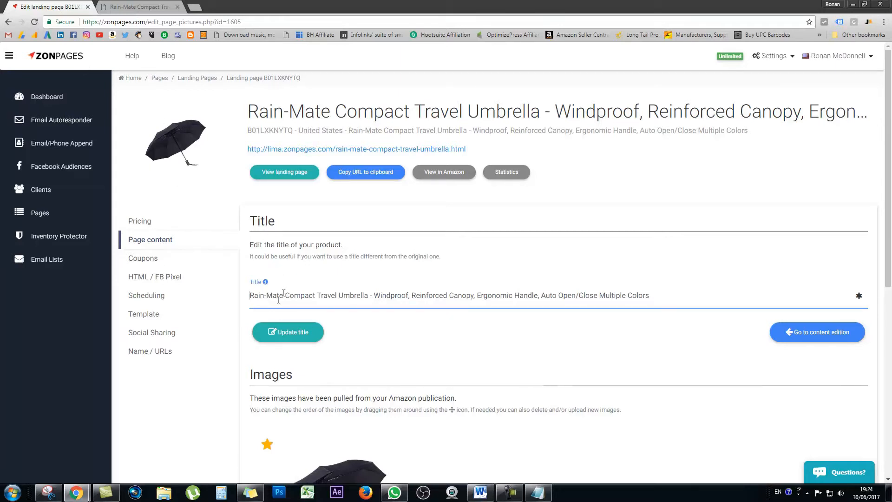
Step: Shorten the product title to "Rain-Mate Compact Travel Umbrella", update it and reload the live landing page
drag(662, 298, 370, 295)
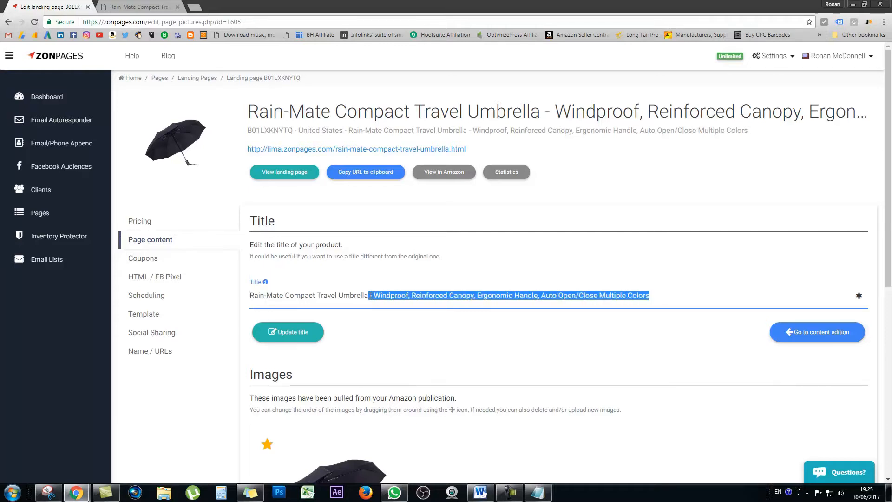
key(BackSpace)
key(BackSpace)
text(a)
click(307, 331)
click(158, 5)
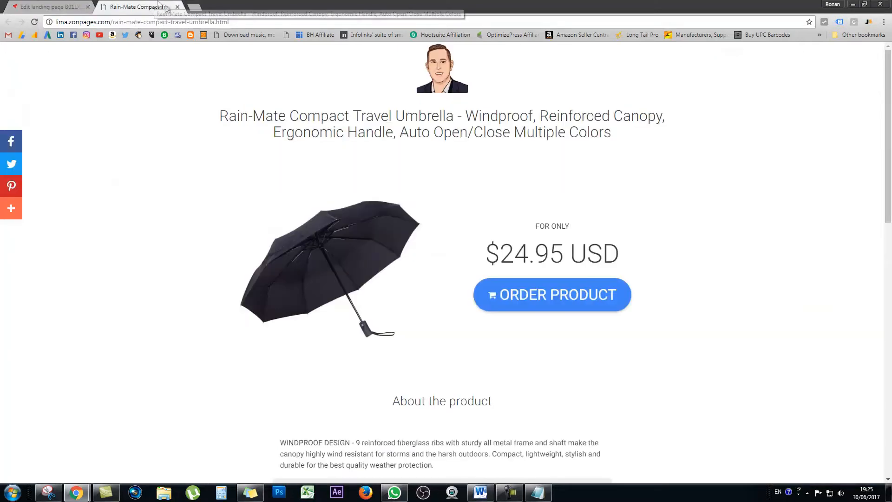
click(34, 22)
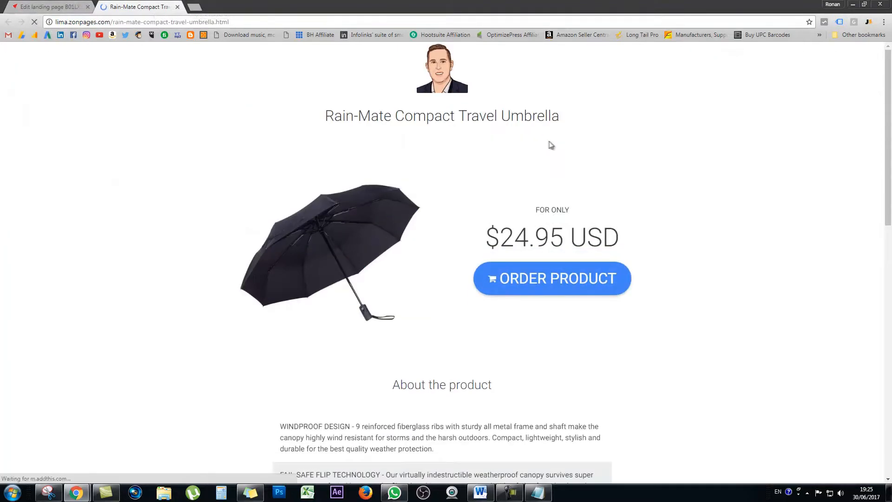
Step: Check the shortened product title on the live landing page and return to the page content editor
mouse_move(324, 118)
mouse_down()
mouse_move(566, 130)
mouse_move(325, 114)
mouse_up()
click(324, 113)
key(ctrl+shift+Tab)
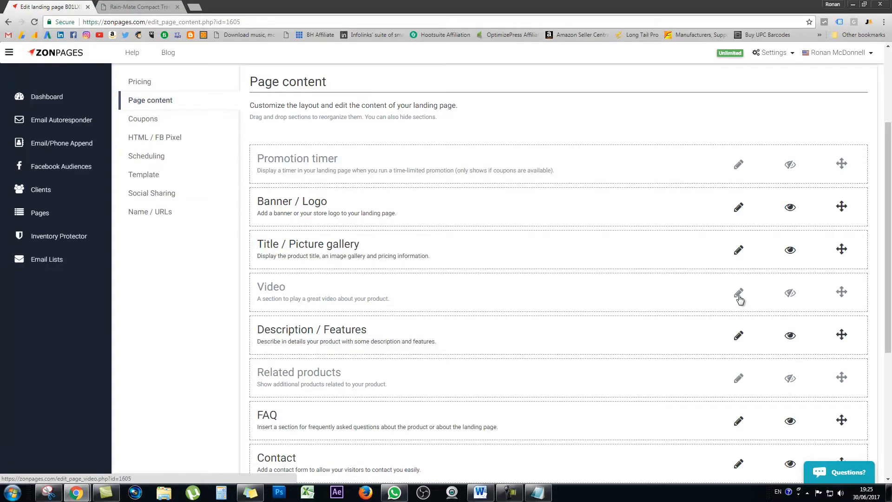
Step: Open the Video section's settings, look over the video upload options and go back to the page content list
click(740, 296)
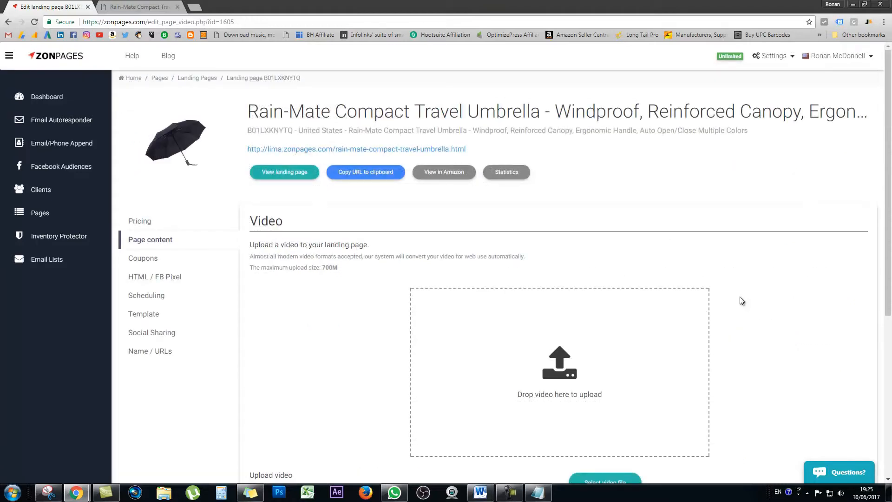
scroll(599, 378, down, 2)
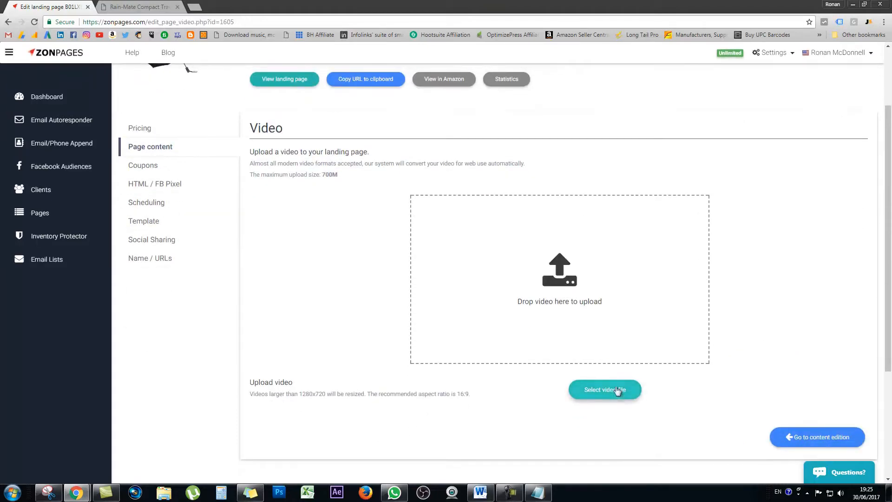
click(790, 437)
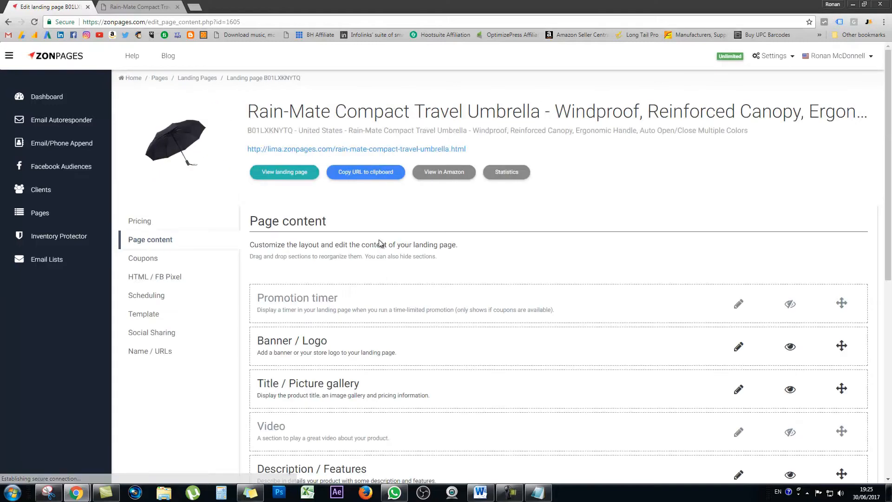
Step: Enable the Video section on the landing page, keep it in its place in the section order, and return to the page content list
scroll(483, 323, down, 1)
scroll(484, 326, down, 1)
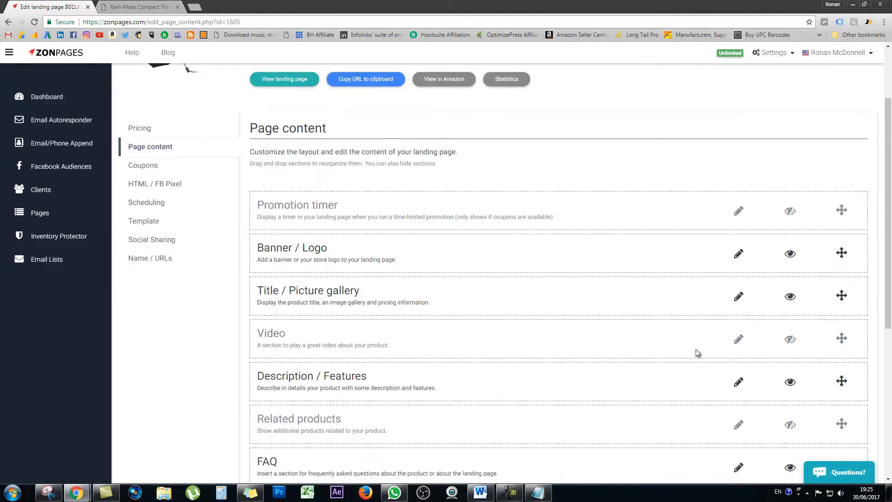
click(791, 341)
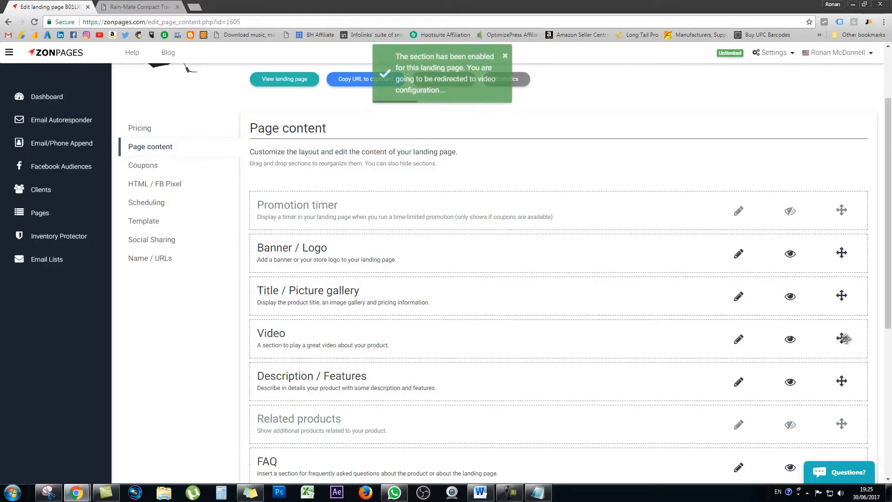
mouse_move(842, 339)
mouse_down()
mouse_move(842, 369)
mouse_move(841, 341)
mouse_up()
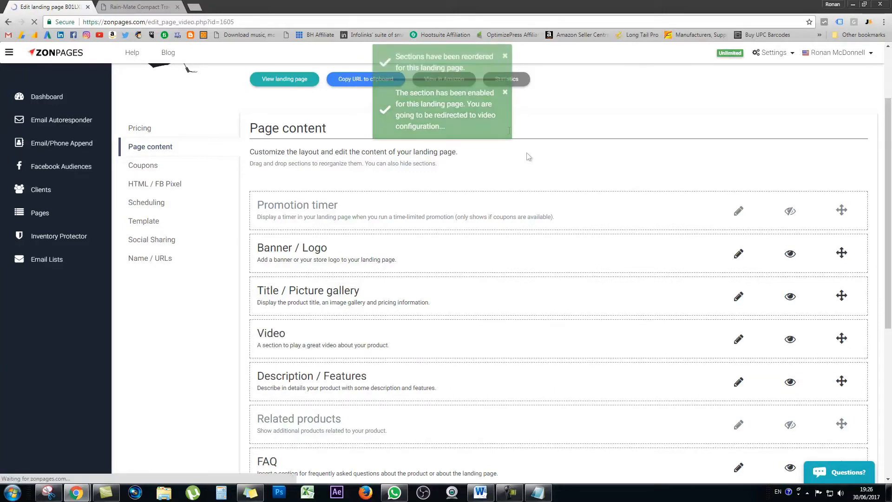
click(145, 239)
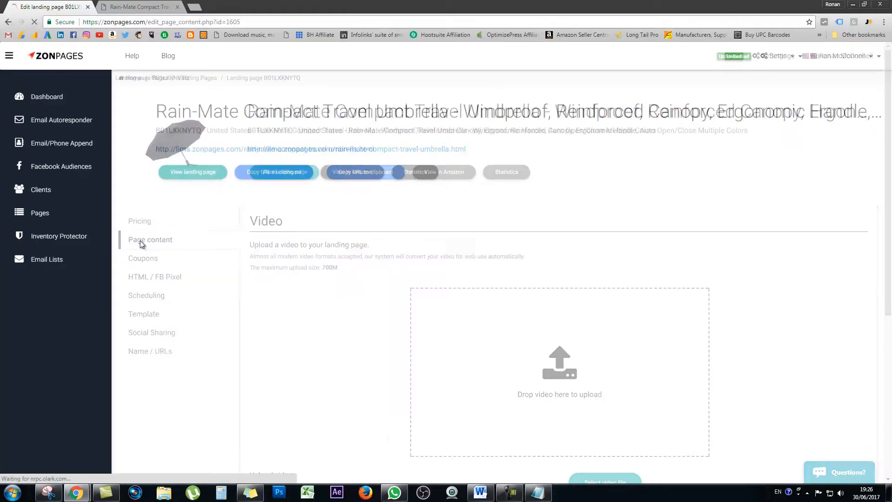
Step: Review the product feature text on the live landing page and return to the page content editor
click(153, 6)
scroll(413, 204, down, 5)
drag(280, 194, 574, 399)
click(383, 229)
key(ctrl+shift+Tab)
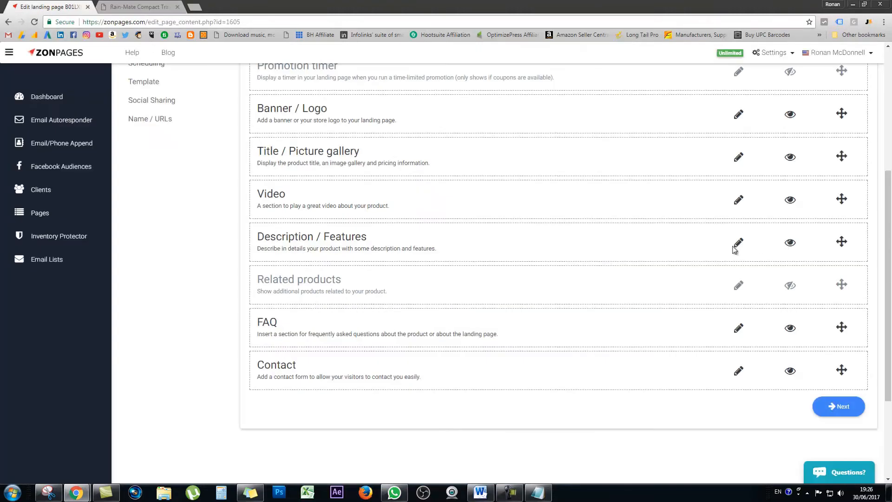
Step: Open the Description / Features section and look through its description, short description and feature fields
click(738, 246)
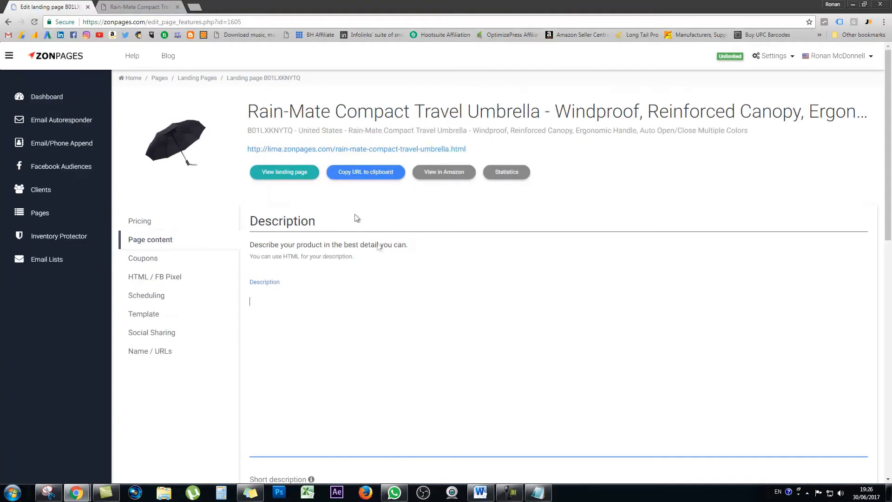
scroll(260, 297, down, 9)
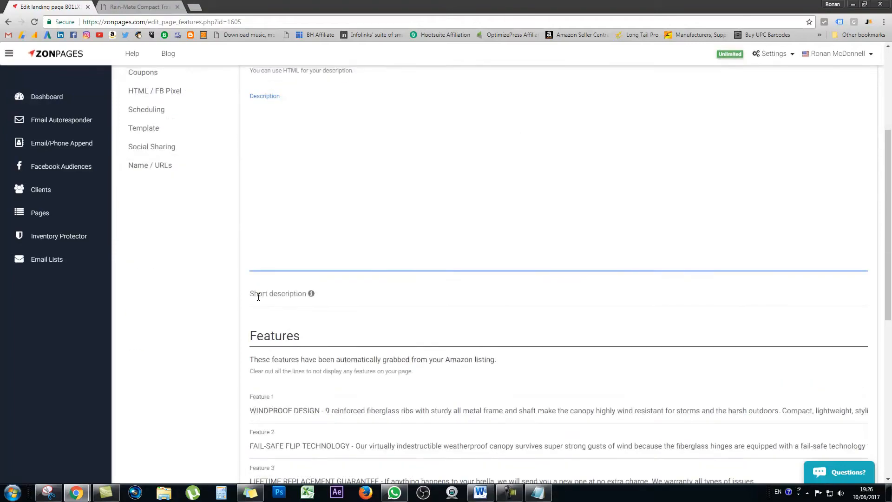
scroll(258, 296, up, 9)
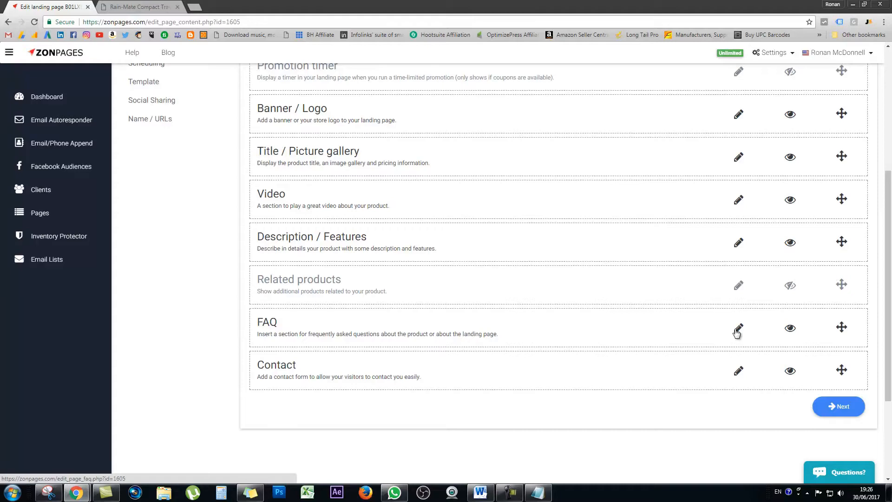
Step: Examine the frequently asked questions on the live landing page, expanding and collapsing the first one, and return to the editor
click(135, 7)
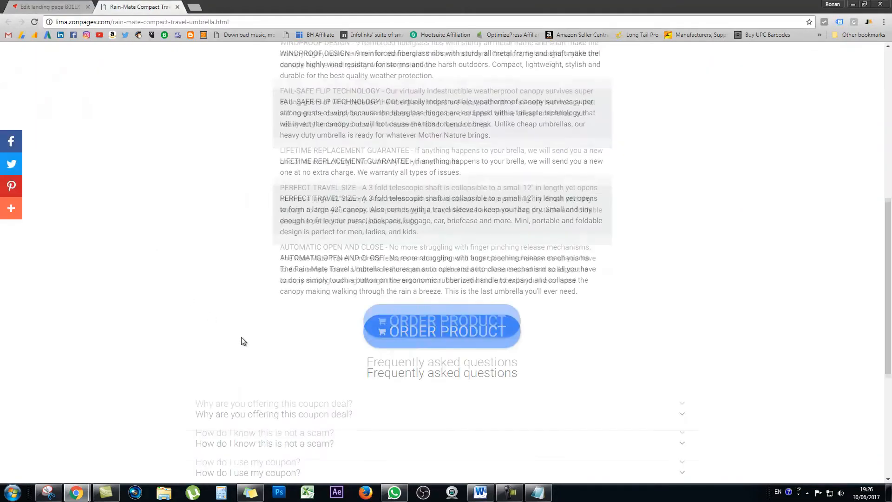
scroll(241, 341, down, 3)
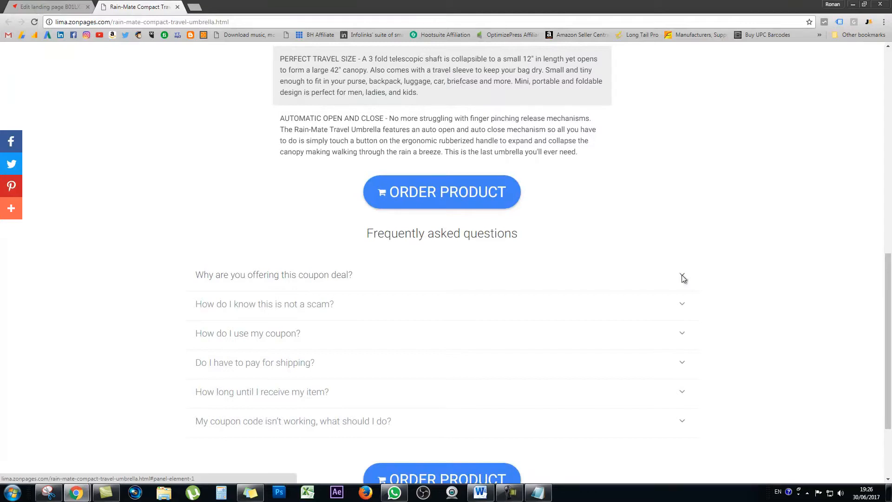
click(683, 278)
click(683, 278)
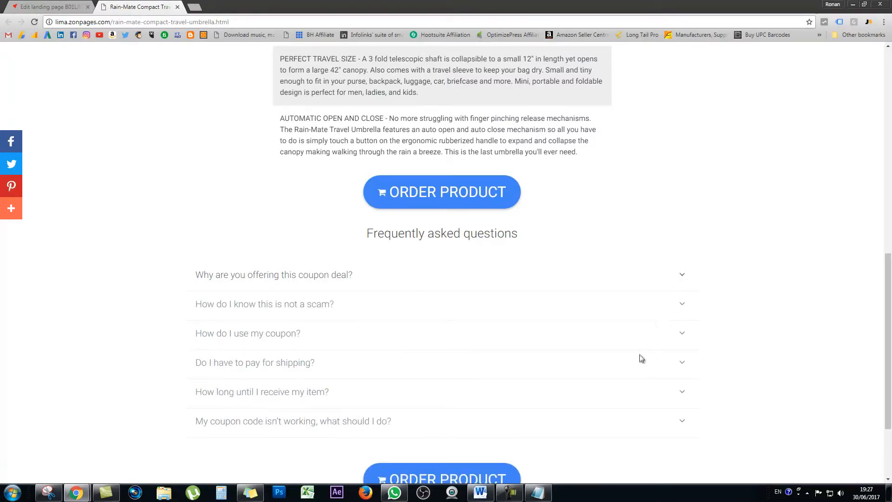
key(ctrl+Tab)
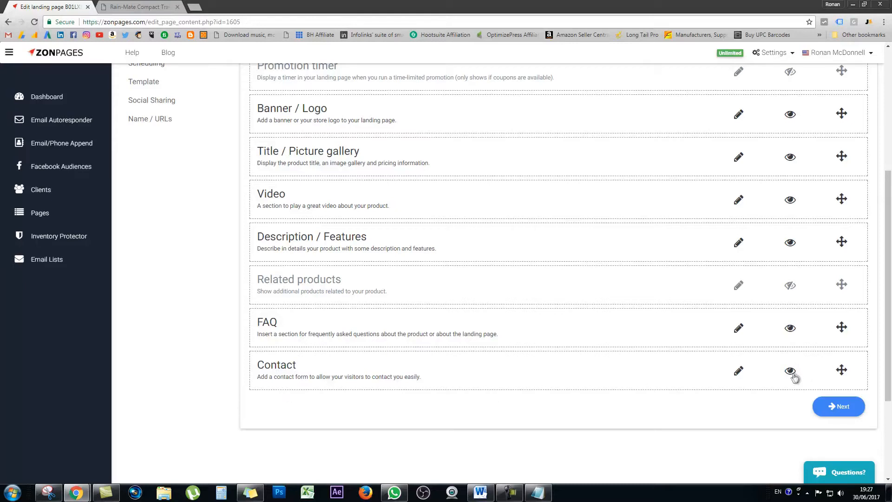
Step: Update the Contact section with the contact form enabled and continue to the Coupons settings
click(739, 372)
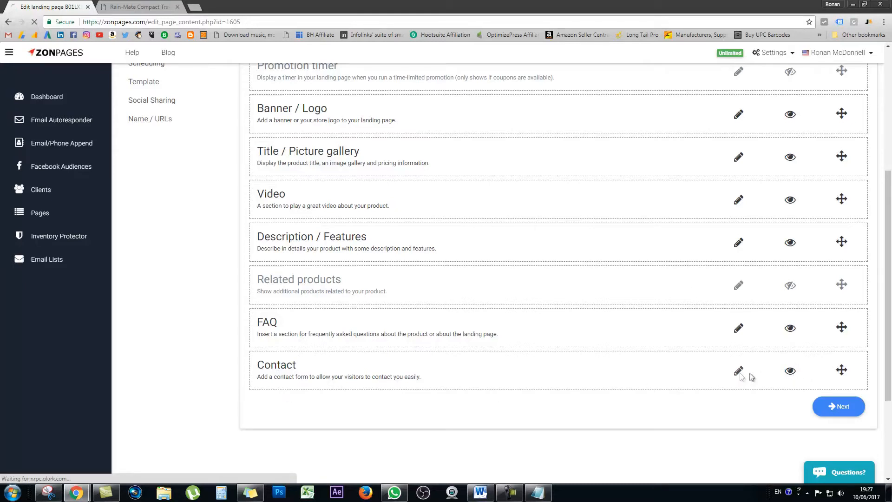
click(282, 357)
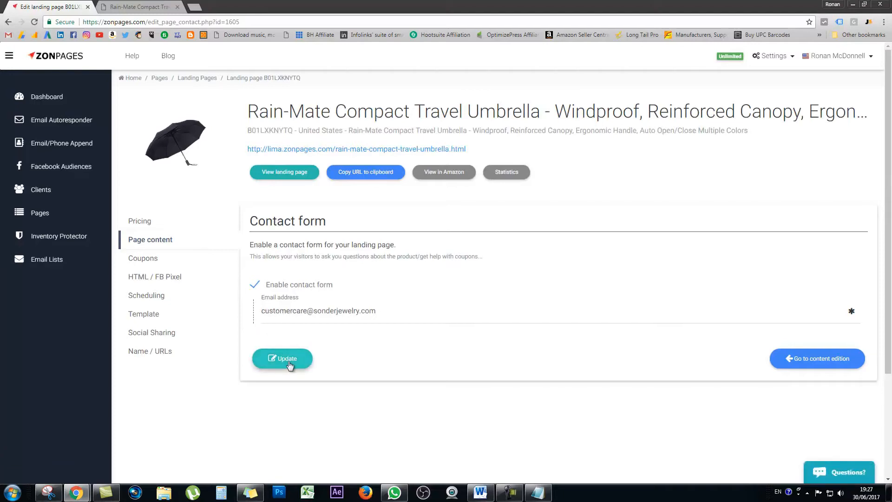
click(846, 407)
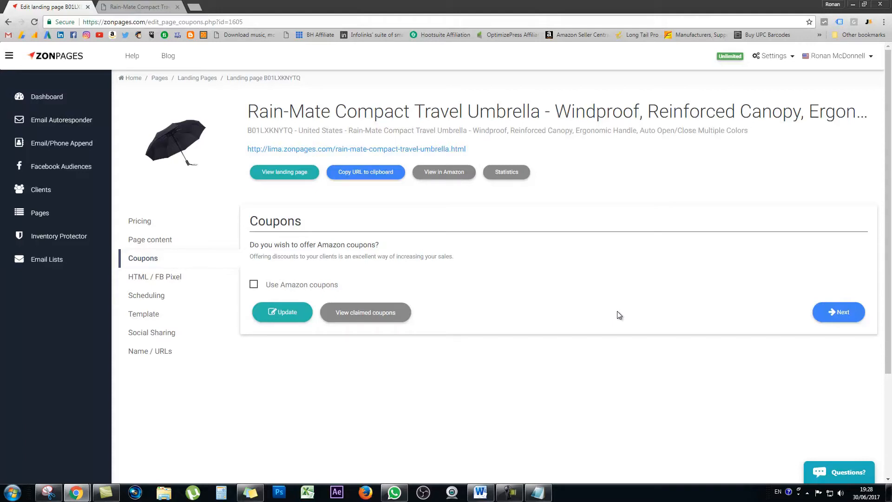
Step: Enable Amazon coupons and enter a discounted price of 14.95 USD, replacing it with the 40% off setting
click(253, 285)
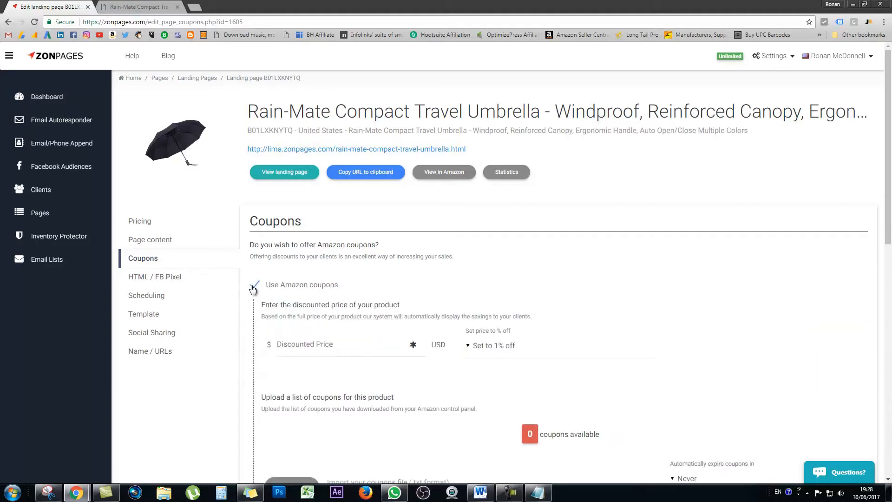
click(297, 349)
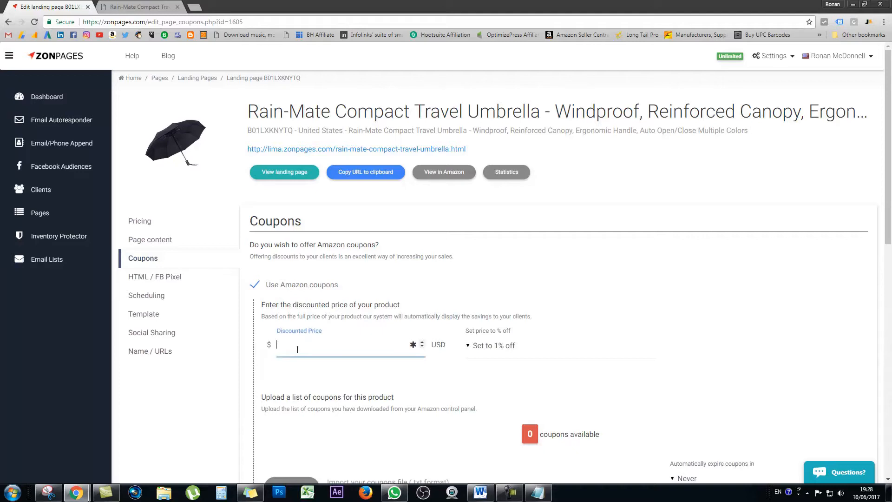
text(14.95)
click(493, 346)
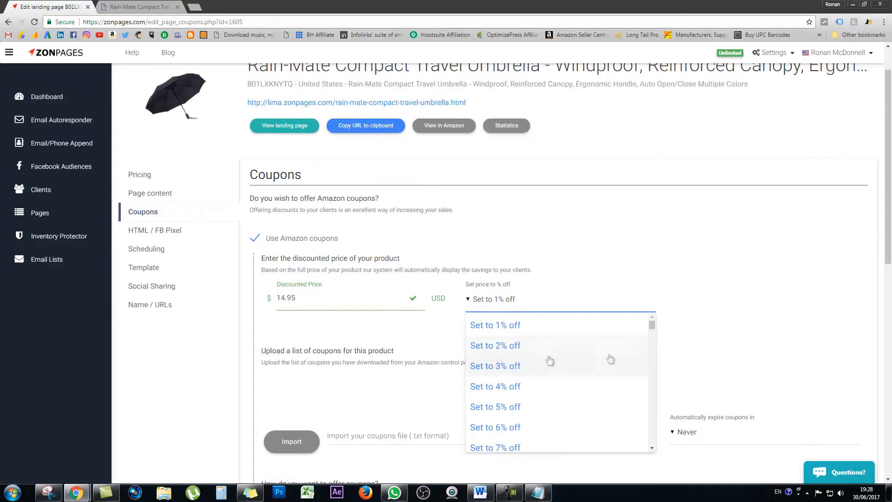
drag(653, 326, 653, 342)
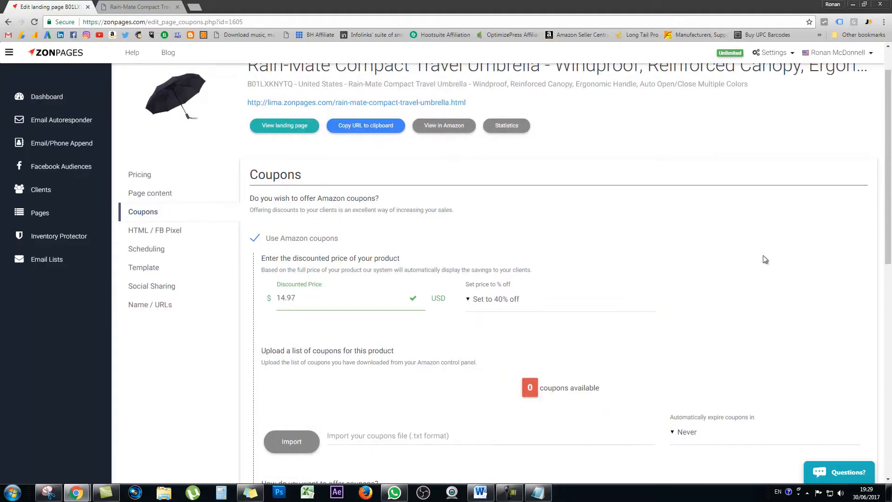
Step: Choose codes 2.txt from the desktop as the coupon file to import for this product
scroll(411, 289, down, 2)
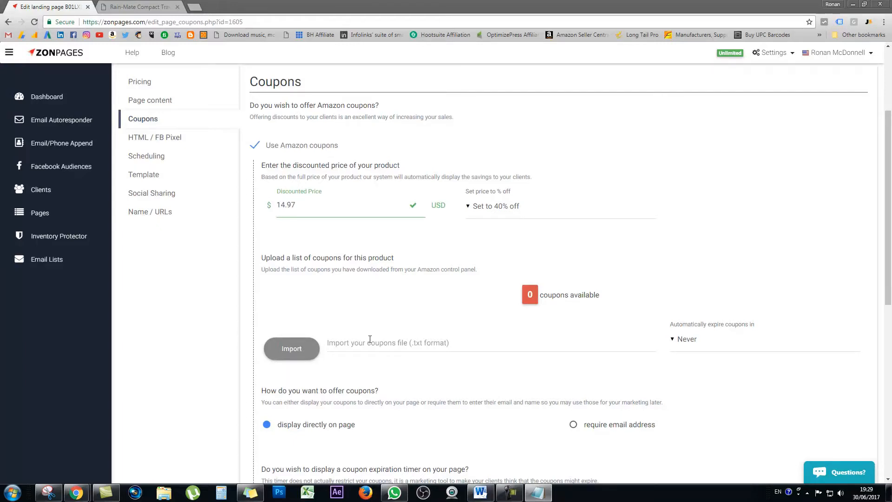
click(300, 349)
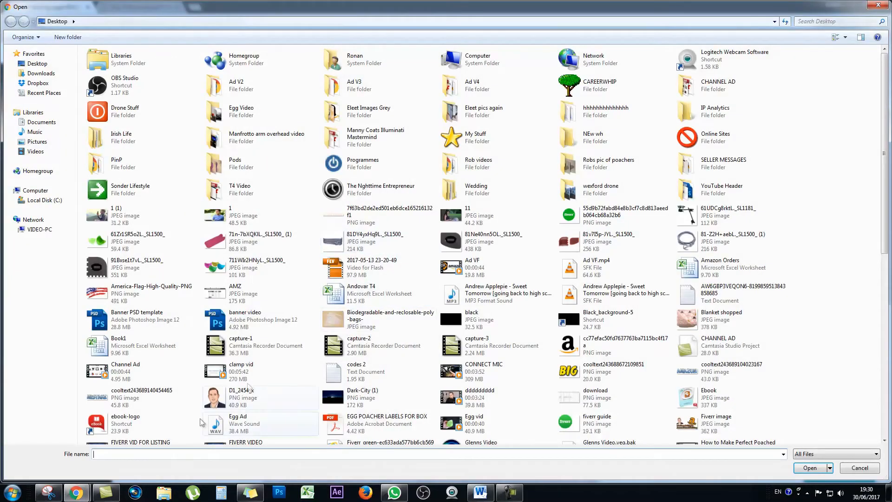
double_click(358, 368)
Step: Require an email address for claiming coupons and store the clients in a new email list named "Umbrella Discount"
scroll(218, 290, down, 1)
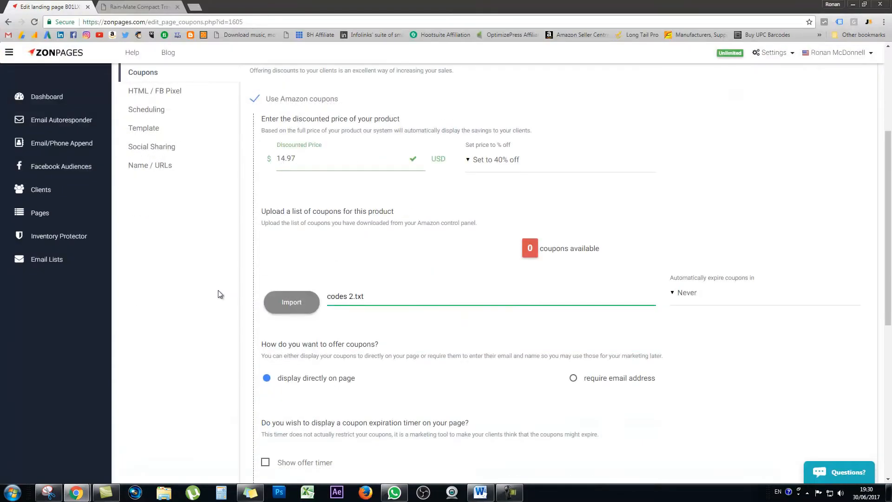
scroll(229, 289, down, 2)
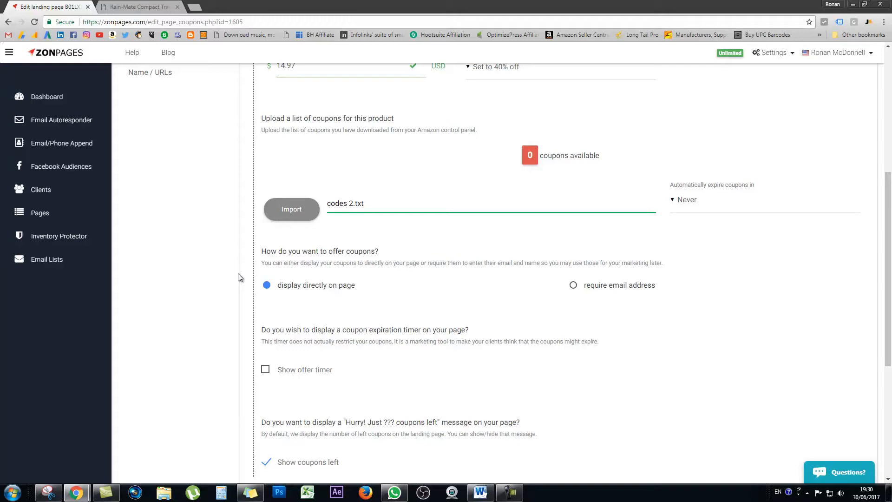
click(574, 286)
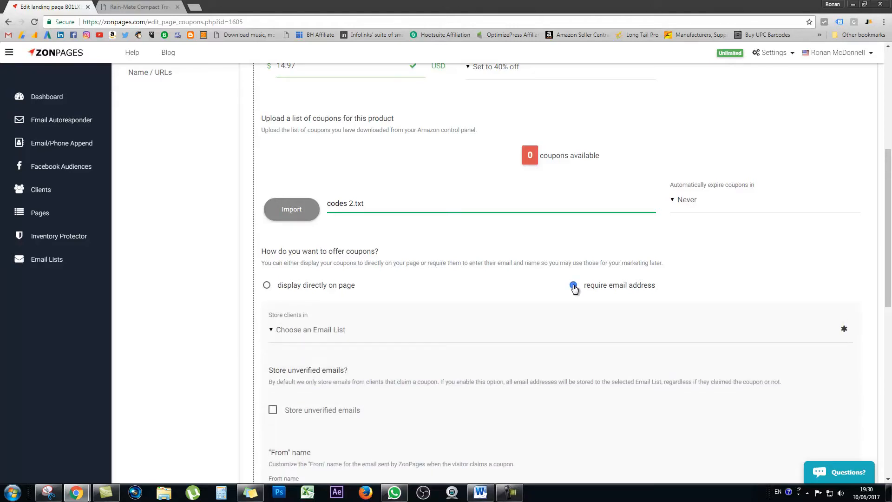
click(318, 331)
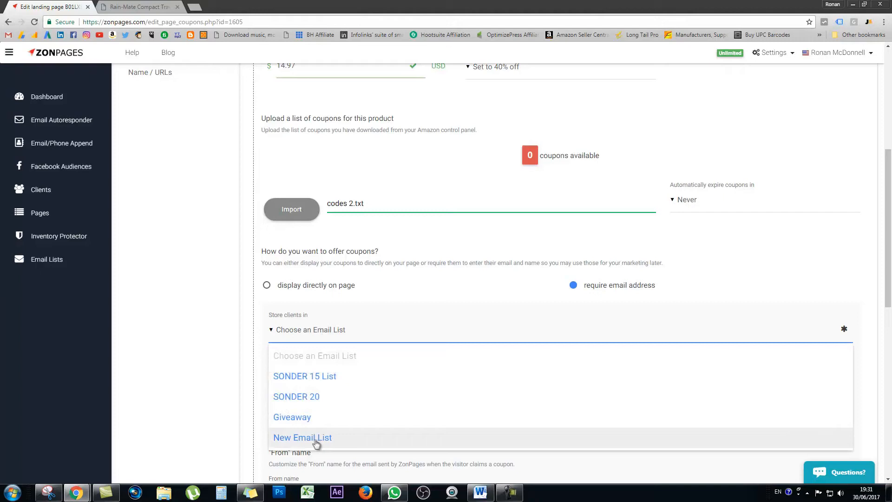
click(315, 441)
click(337, 107)
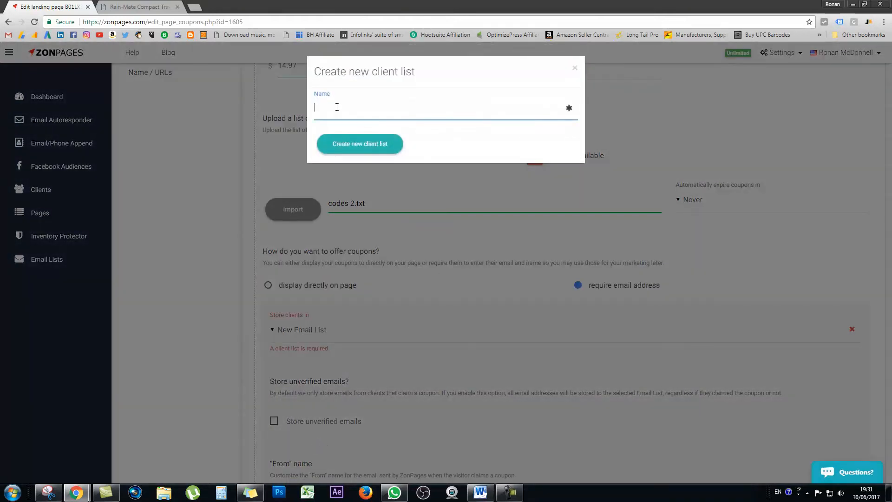
text(Umbrella Discount)
key(Return)
Step: Set the "From" name of the coupon emails to "The Umbrella Guy"
scroll(213, 250, down, 3)
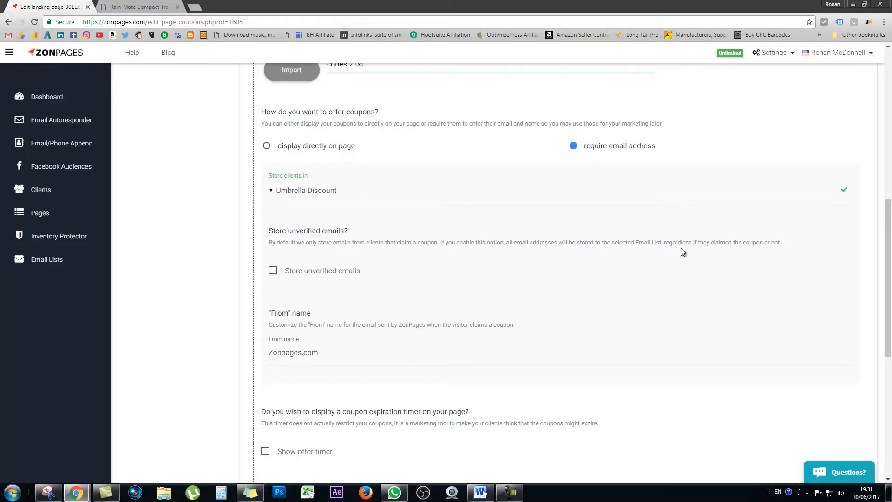
scroll(346, 263, down, 2)
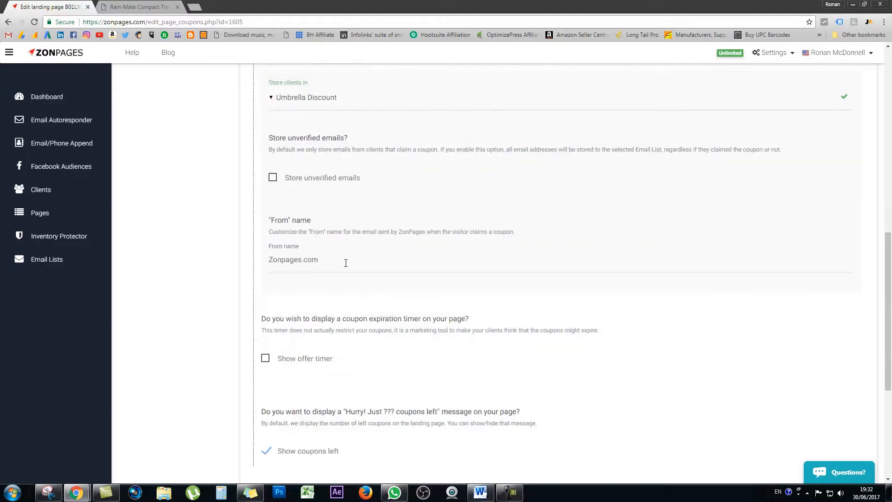
drag(343, 263, 253, 262)
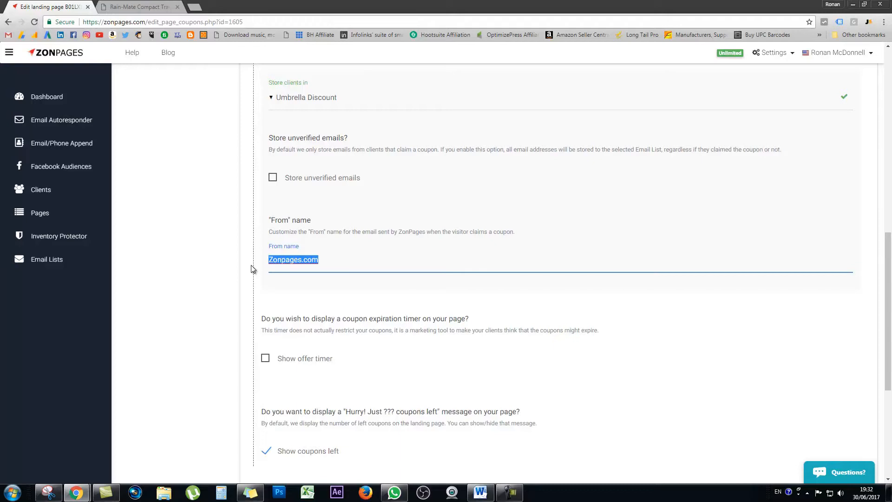
text(The Umbrella Guy)
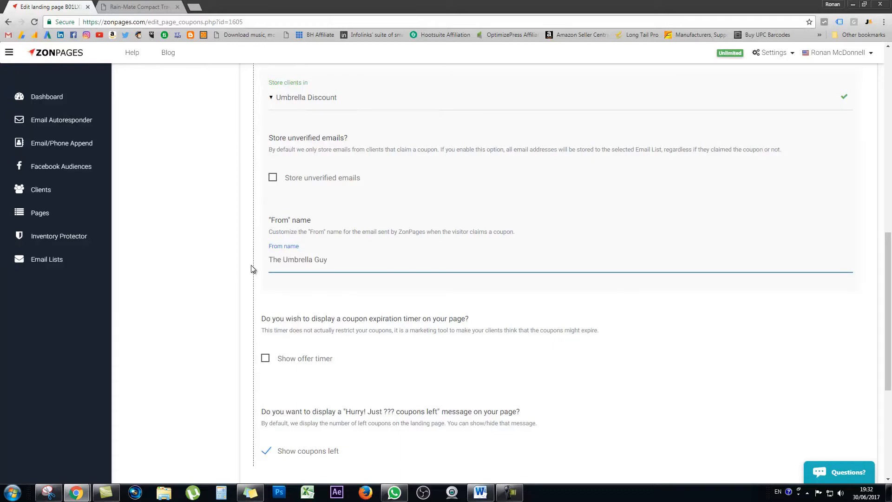
scroll(252, 267, down, 2)
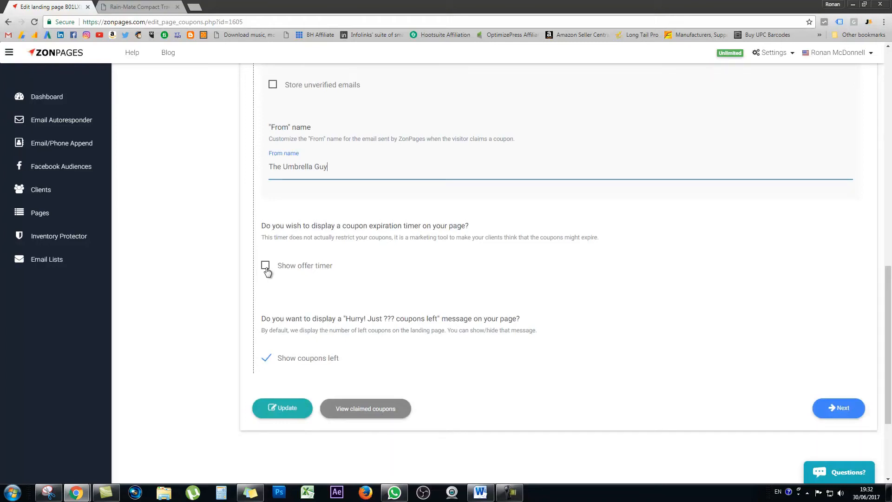
Step: Enable the offer timer with a duration of 24 hours, turn off the coupons-left message, and update the coupon settings
scroll(266, 272, up, 3)
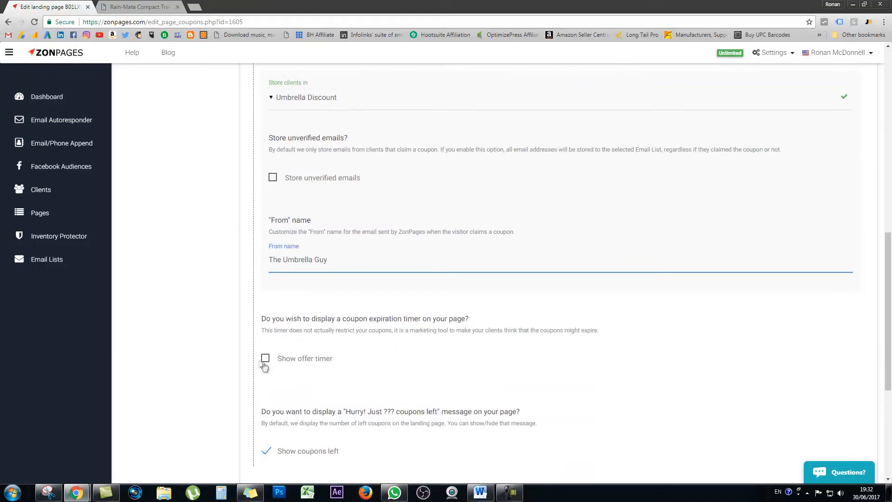
click(265, 359)
scroll(439, 350, down, 3)
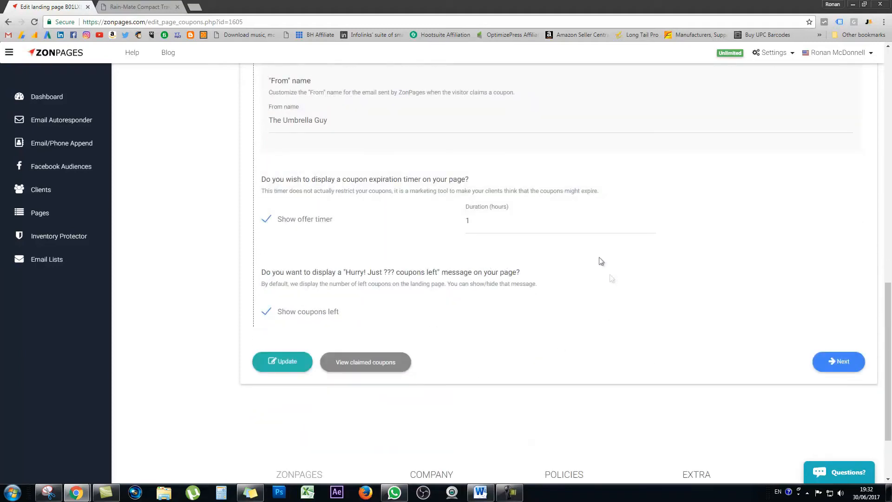
drag(470, 221, 462, 223)
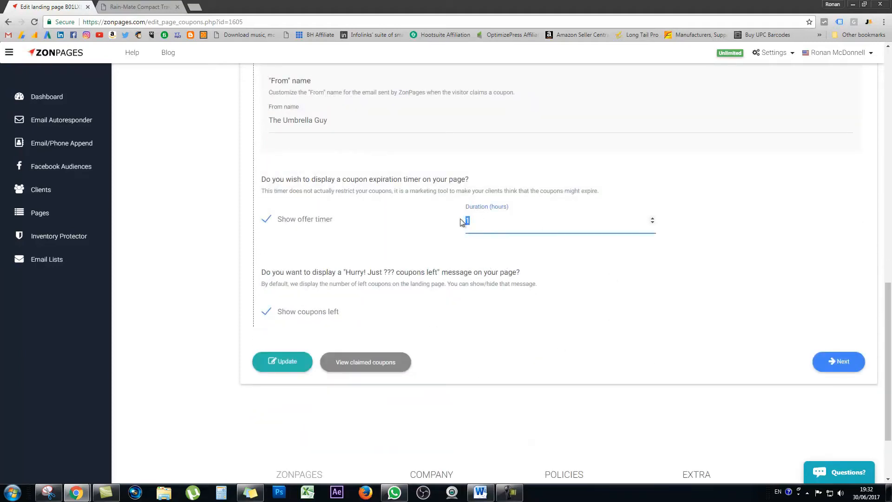
text(24)
click(576, 281)
click(529, 222)
click(270, 312)
click(279, 364)
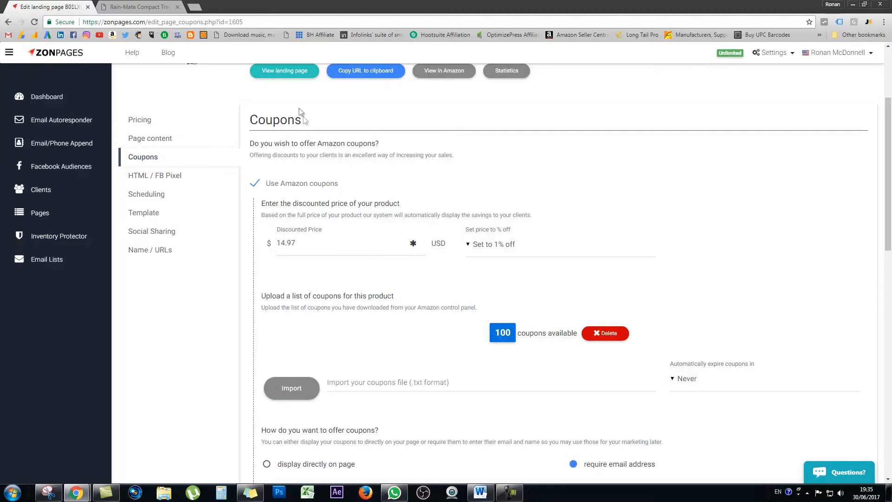
Step: View the landing page and bring up its coupon claim form
click(293, 76)
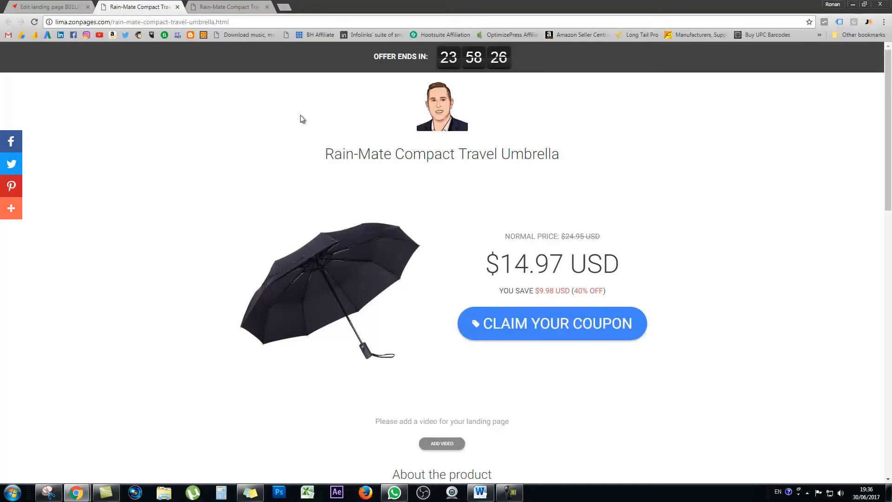
click(542, 325)
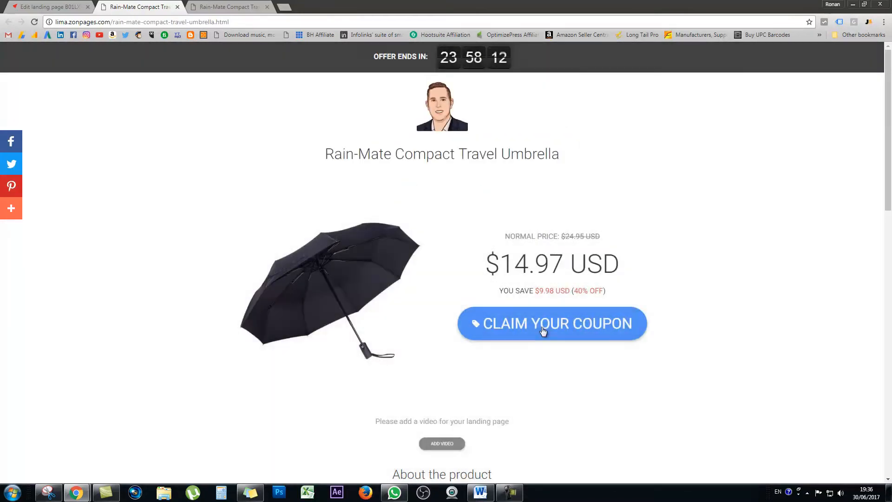
click(556, 326)
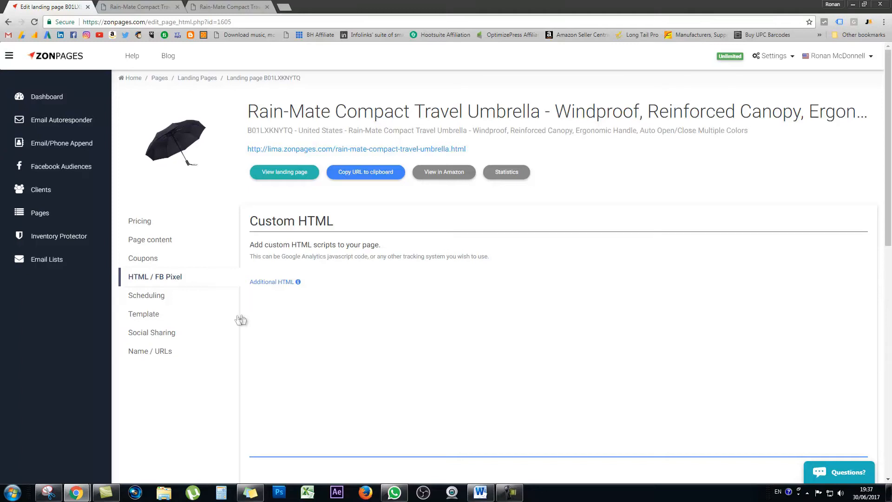
Step: Review the Custom HTML and Facebook Pixel settings, and open the campaign scheduling settings
scroll(273, 313, down, 4)
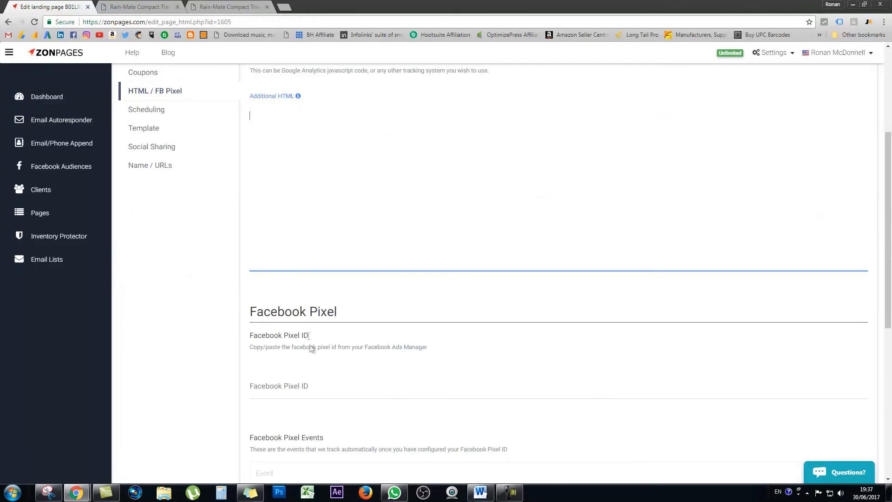
scroll(299, 324, up, 3)
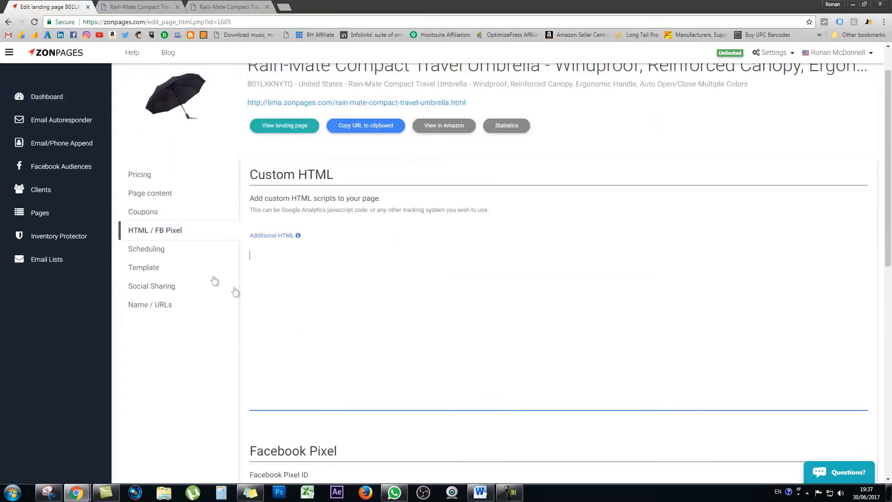
click(155, 250)
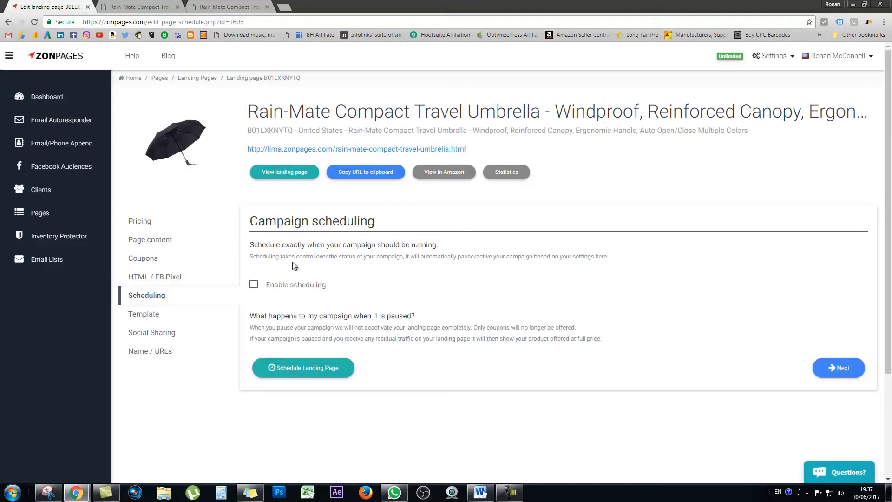
Step: Open the template settings and view the color picker for the button background color
click(159, 315)
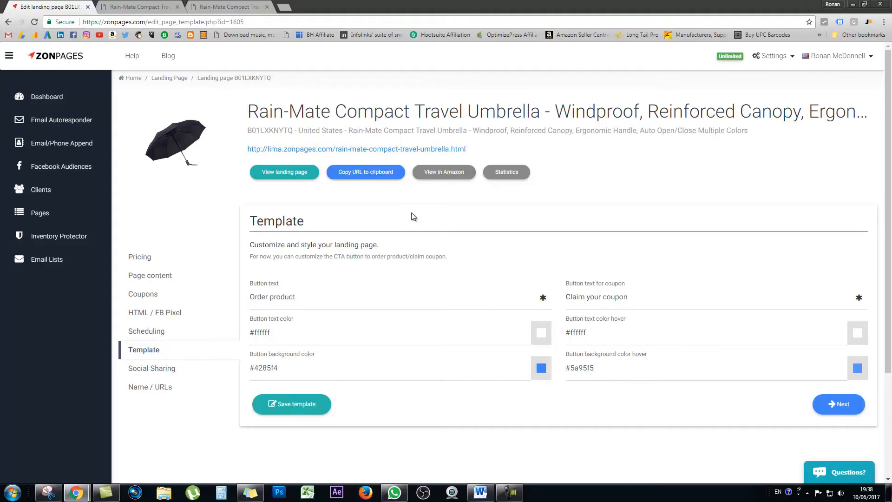
click(542, 368)
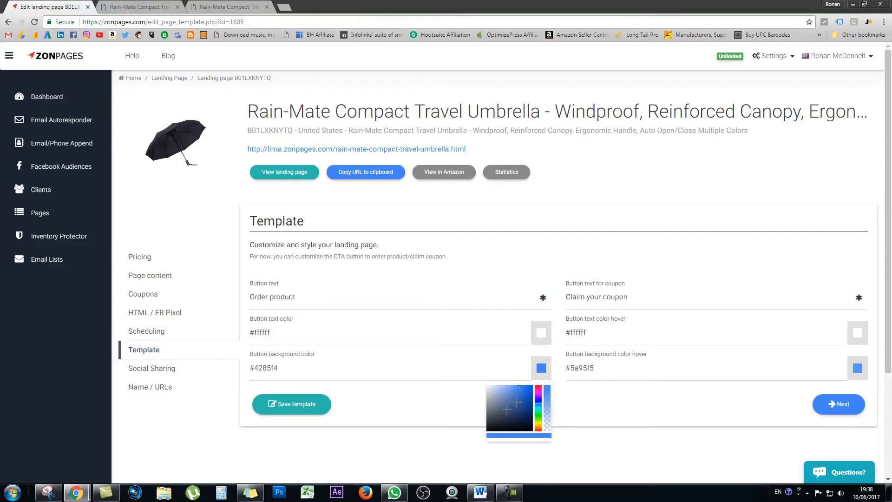
click(362, 448)
scroll(363, 448, down, 1)
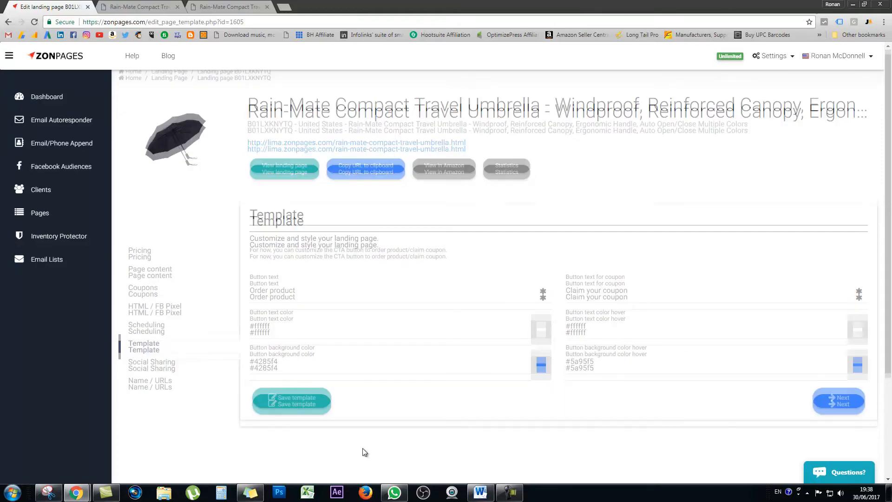
Step: Change the position of the social sharing buttons to Inline, checking their current placement on the landing page first
click(160, 368)
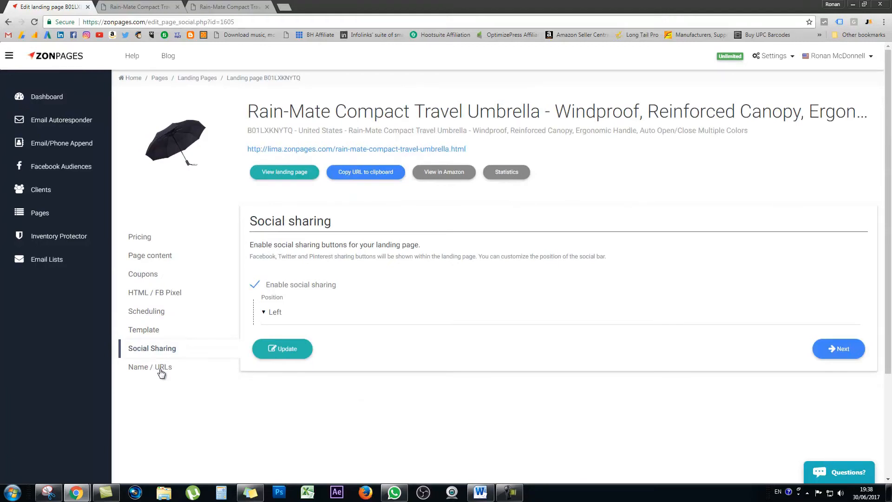
click(281, 313)
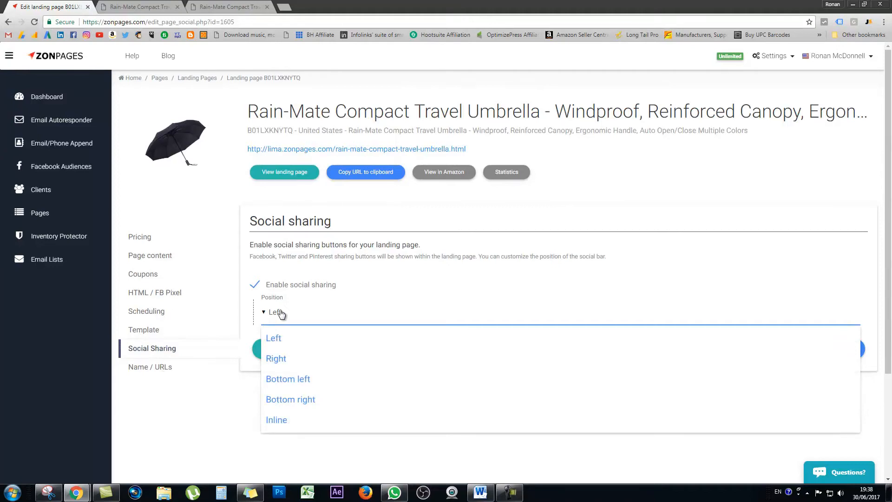
click(238, 312)
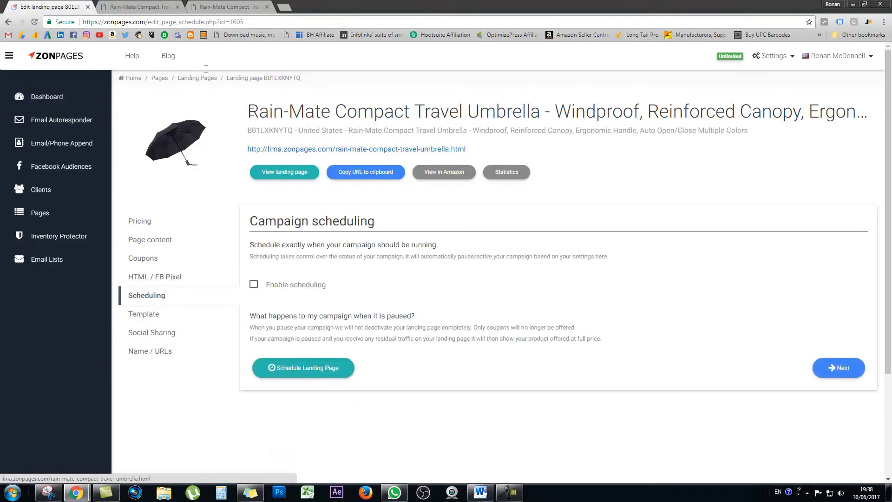
click(144, 9)
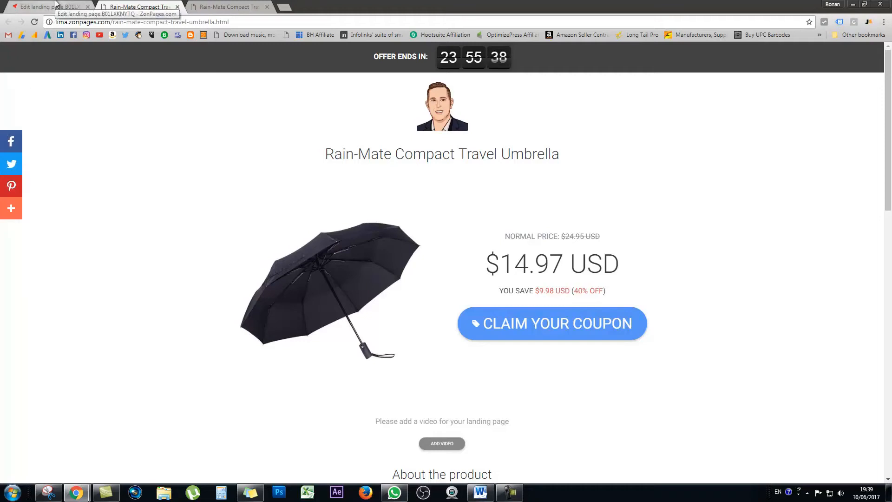
click(55, 6)
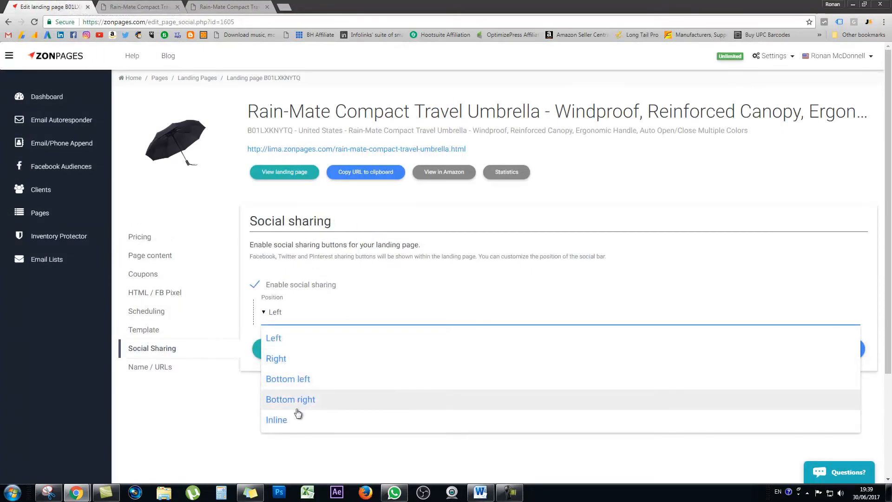
click(284, 421)
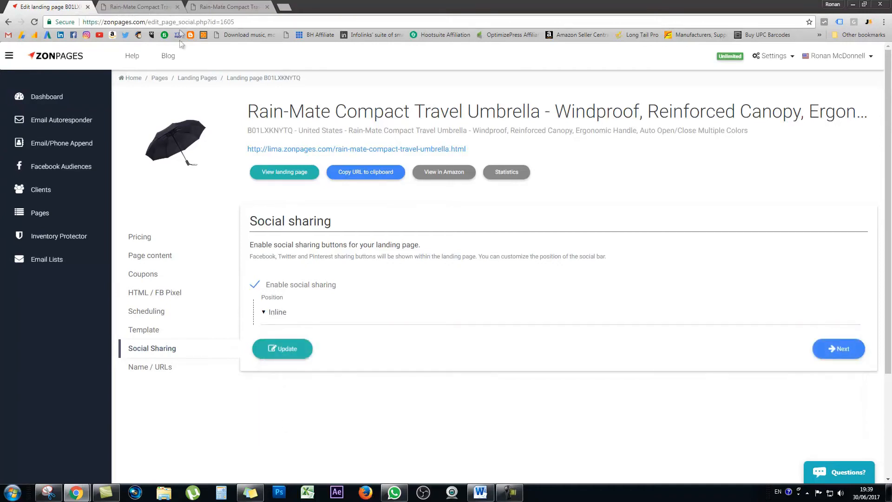
Step: Update the social sharing settings and reload the landing page to check the placement of the sharing buttons
click(138, 9)
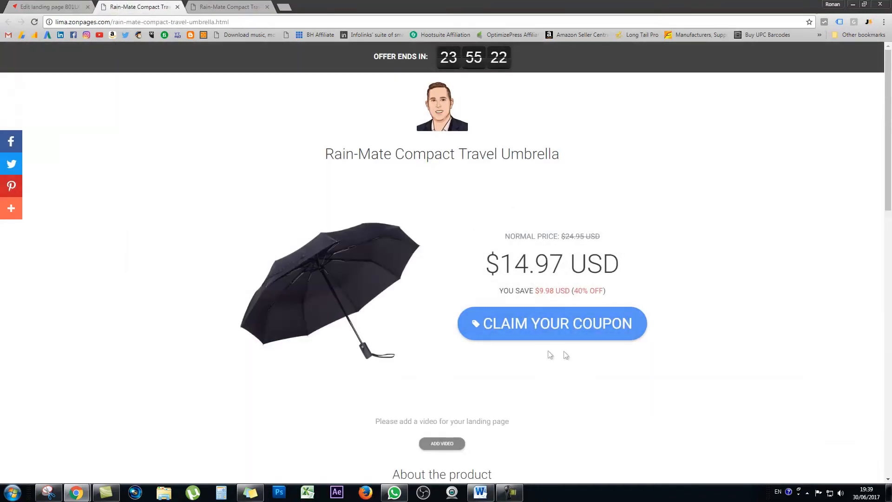
click(39, 4)
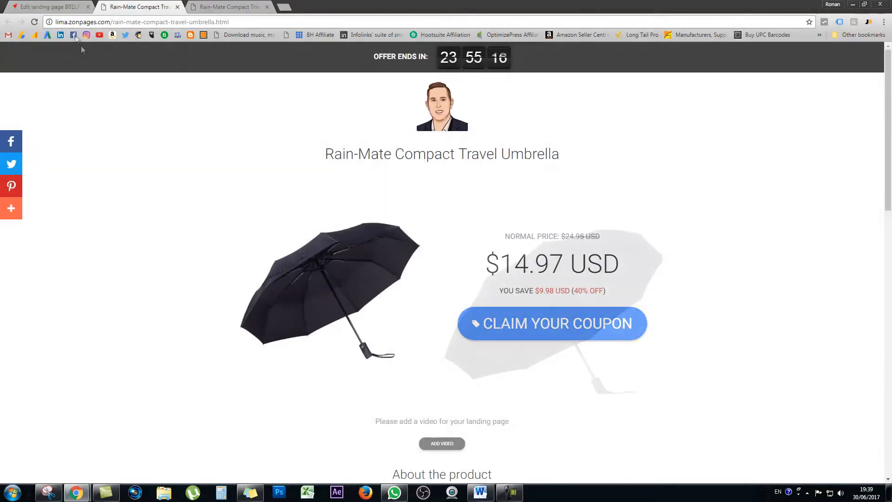
click(35, 22)
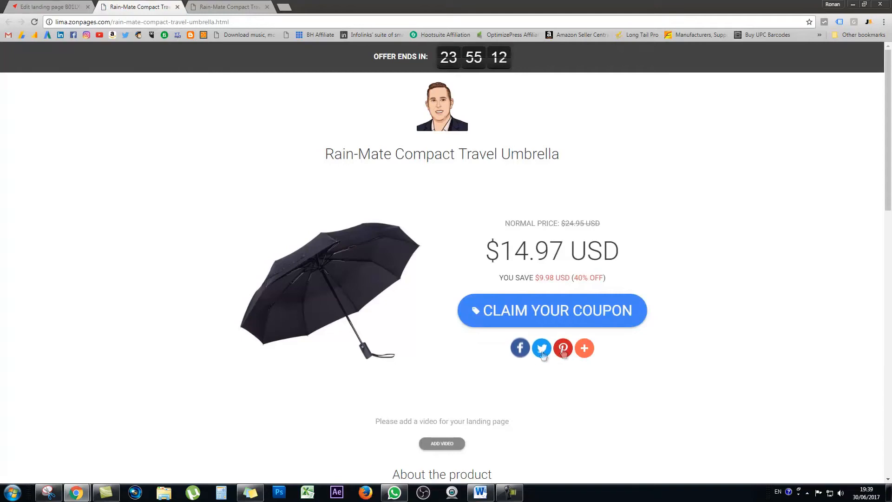
Step: Return to the page editor and shorten the landing page name to "Travel Umbrella"
key(ctrl+1)
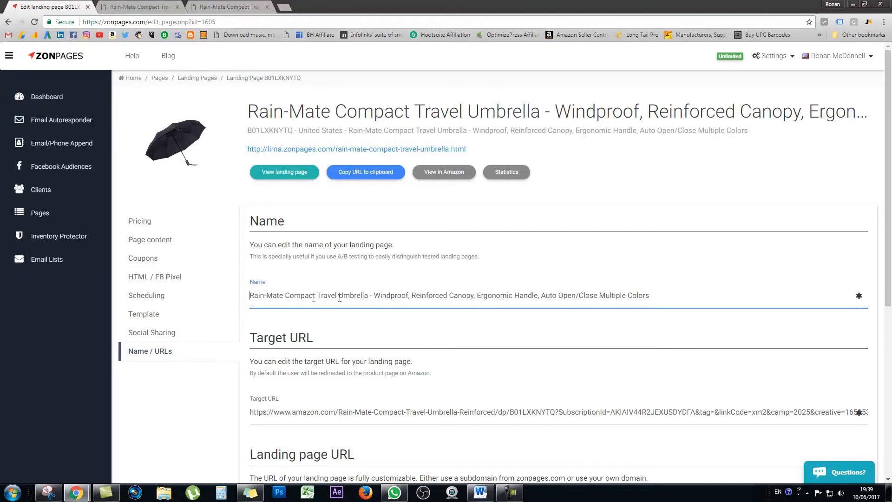
drag(317, 295, 221, 299)
key(BackSpace)
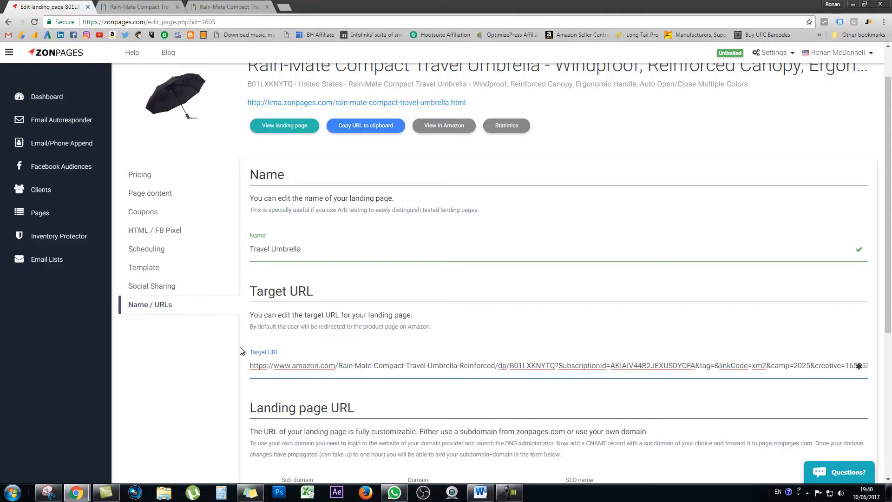
drag(343, 365, 878, 368)
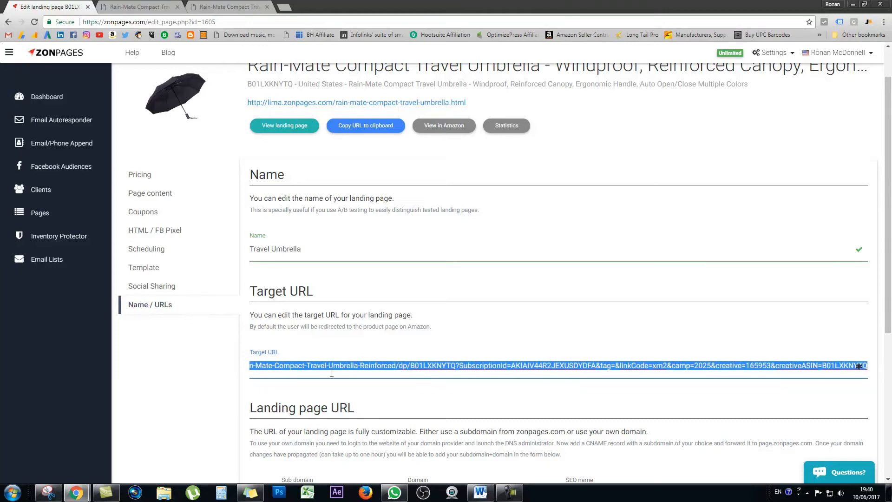
key(BackSpace)
text(umbrella)
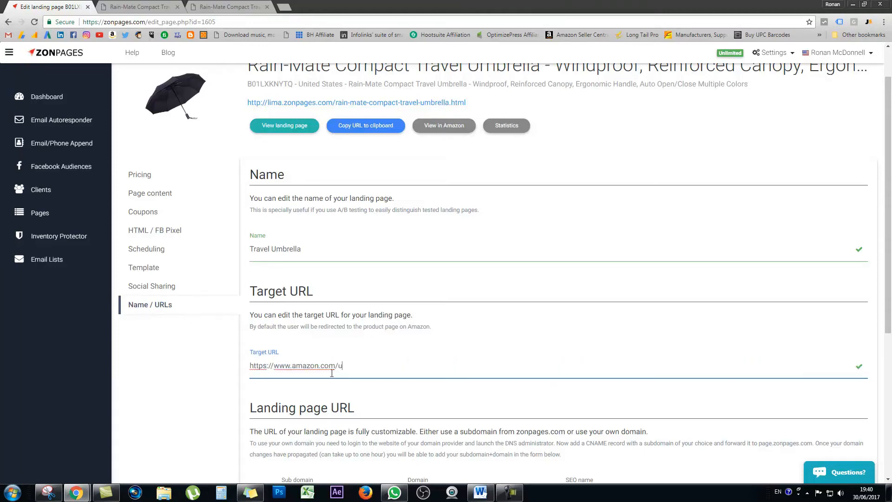
Step: Check the landing page's address in the browser and set the subdomain of its URL to "umbrella"
scroll(190, 363, down, 2)
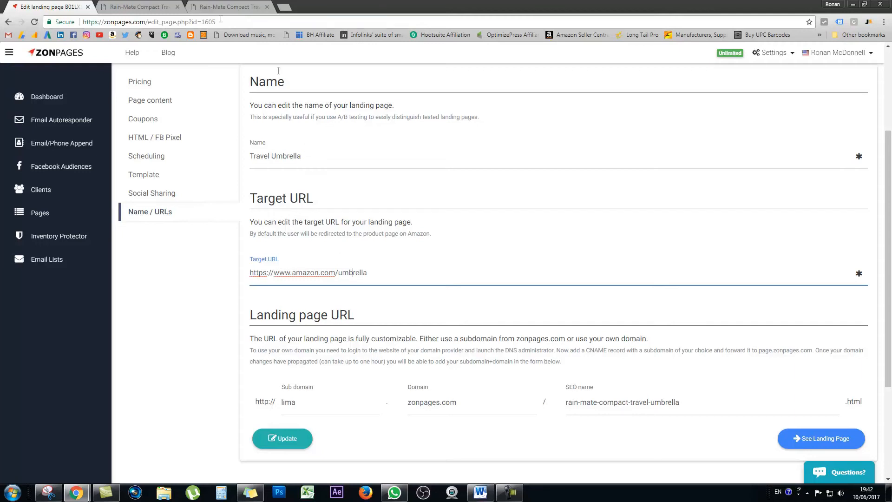
click(154, 8)
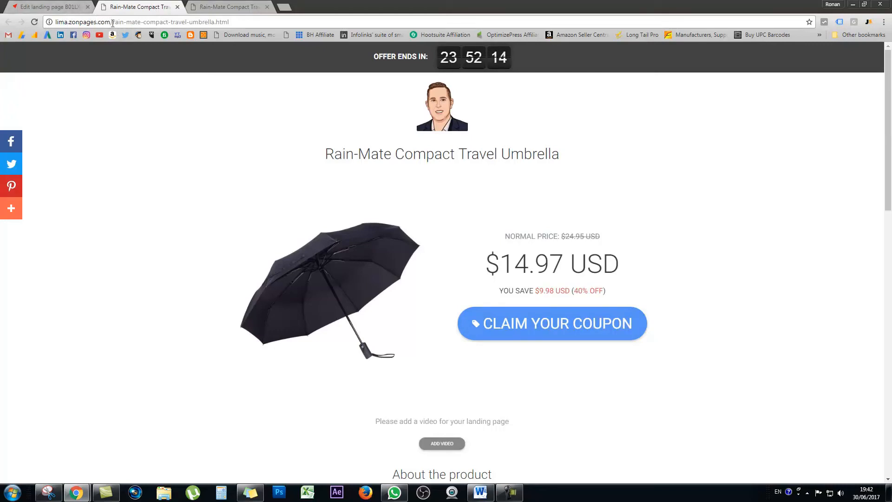
click(61, 5)
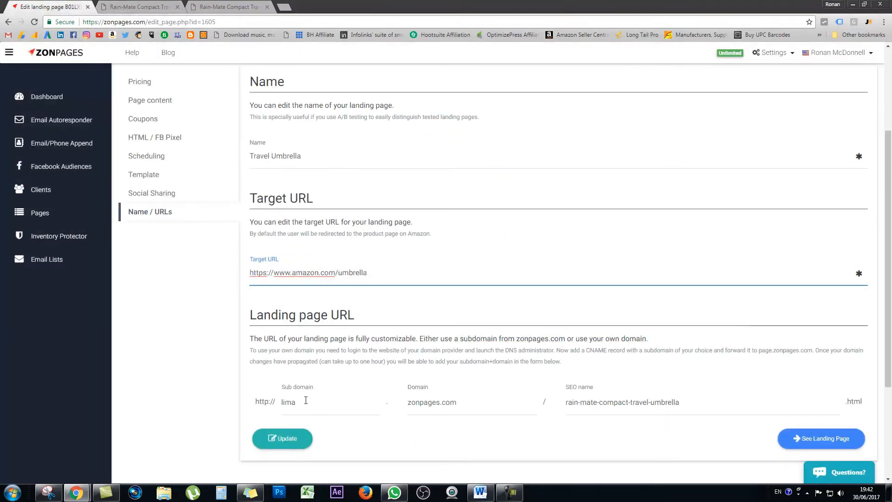
drag(305, 401, 271, 403)
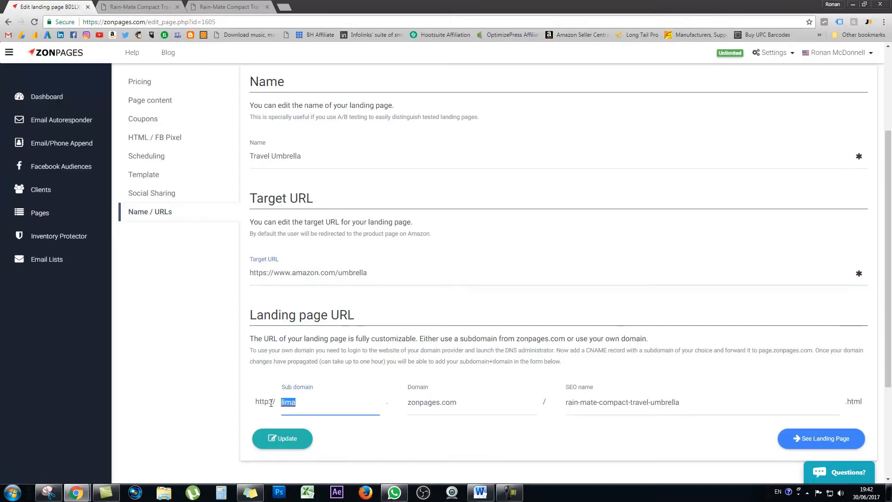
text(umbrella)
Step: Shorten the SEO name of the landing page URL to "travel-umbrella" and save the name and URL settings
drag(566, 403, 631, 401)
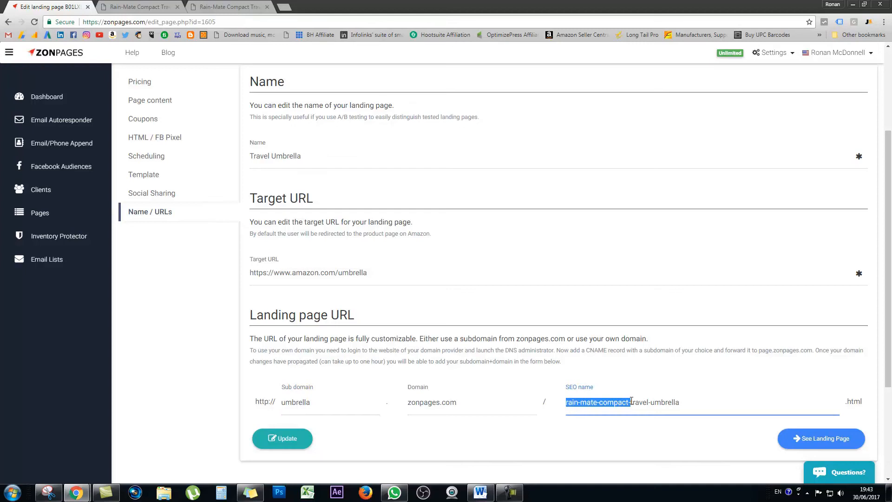
key(BackSpace)
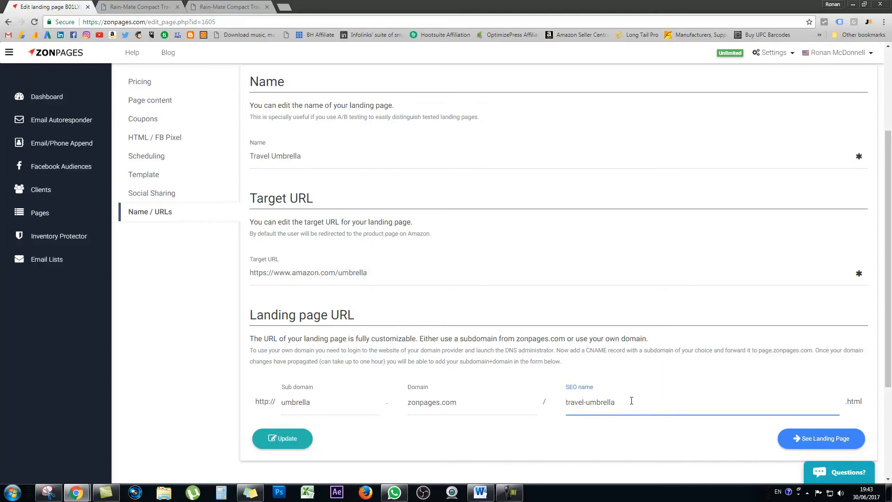
key(Return)
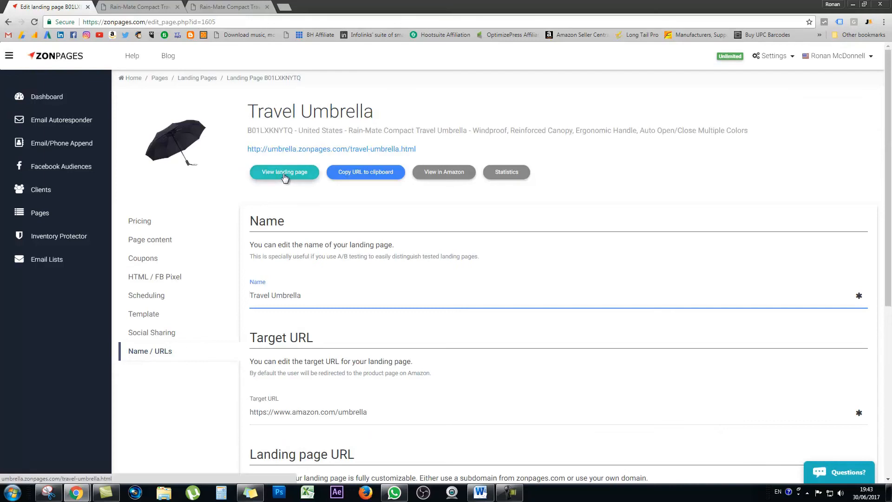
Step: View the landing page at its customized URL and check the address
click(284, 179)
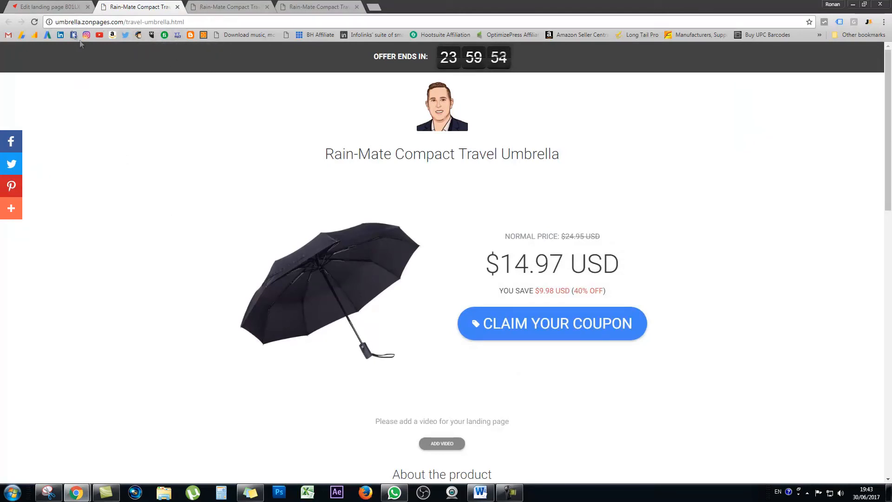
mouse_move(82, 22)
mouse_down()
mouse_move(122, 23)
mouse_move(92, 21)
mouse_up()
click(92, 22)
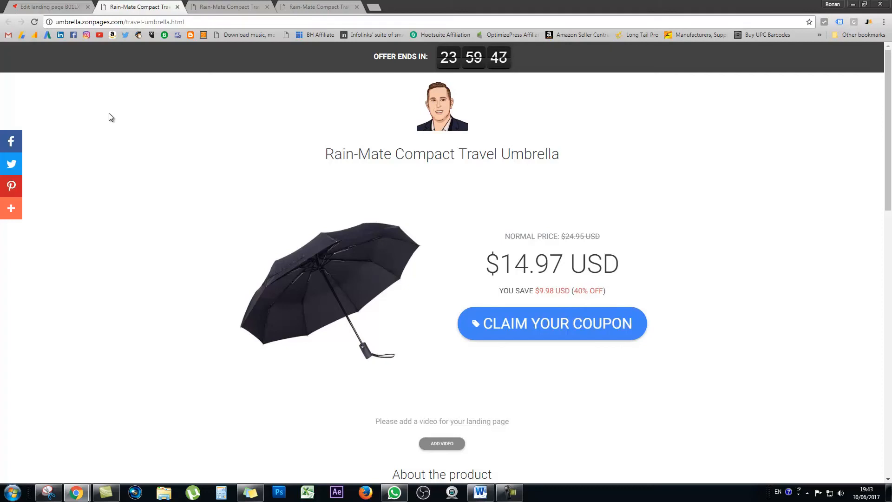